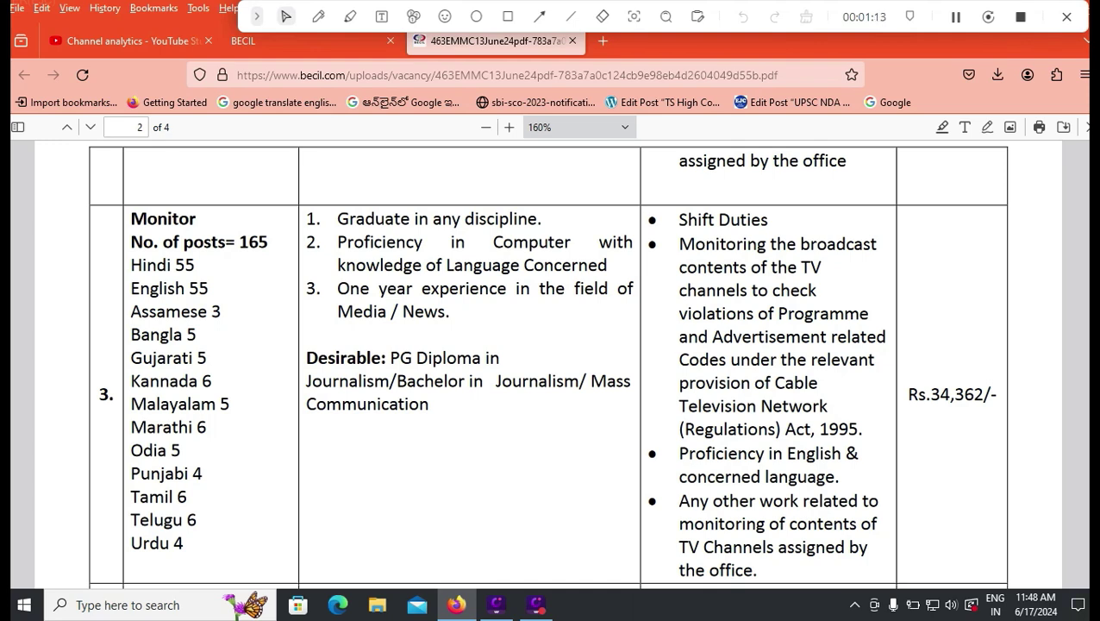
- Scroll the vacancy PDF to the Executive Assistant and Logistic Assistant rows
scroll(548, 362, "down", 3)
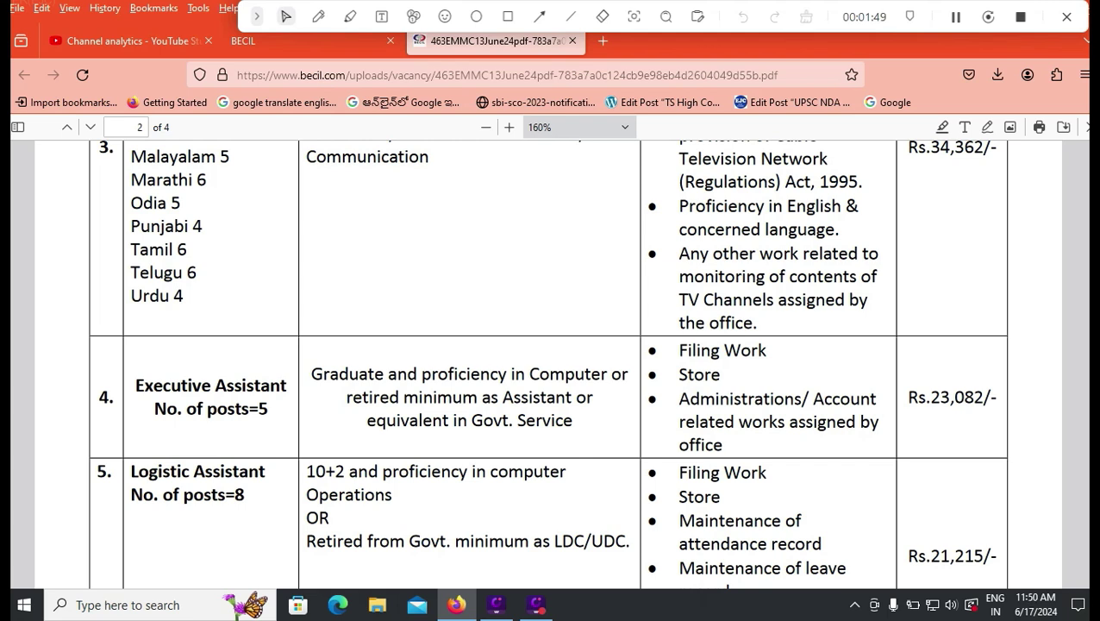
- Scroll past rows 6–7 to page 3's Shift Manager (Tech.) and System Technician rows
scroll(551, 362, "down", 4)
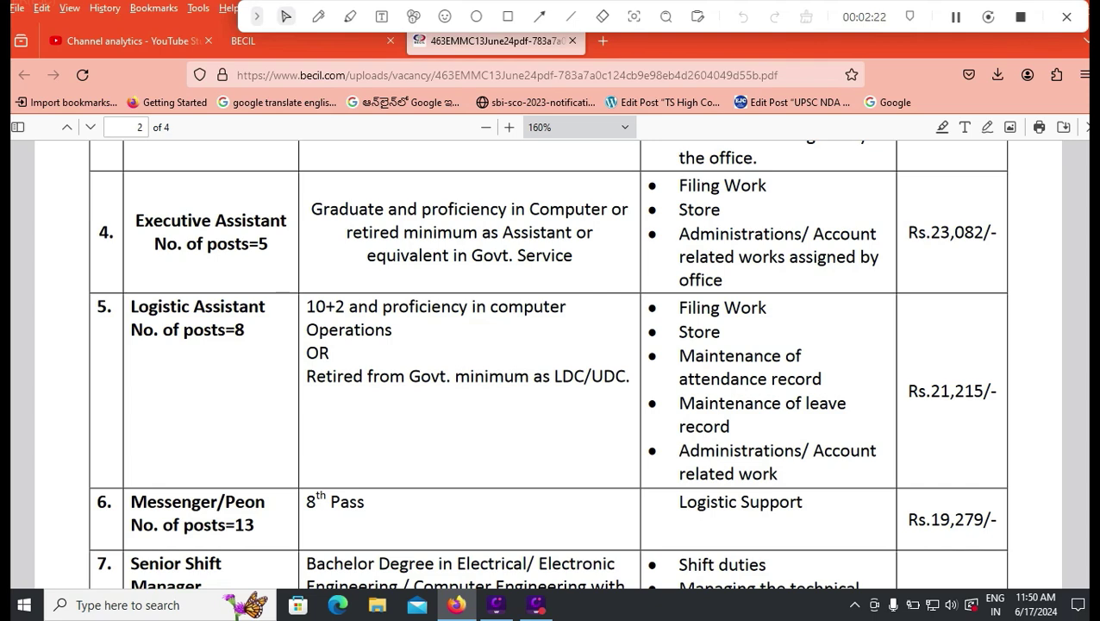
scroll(547, 363, "down", 3)
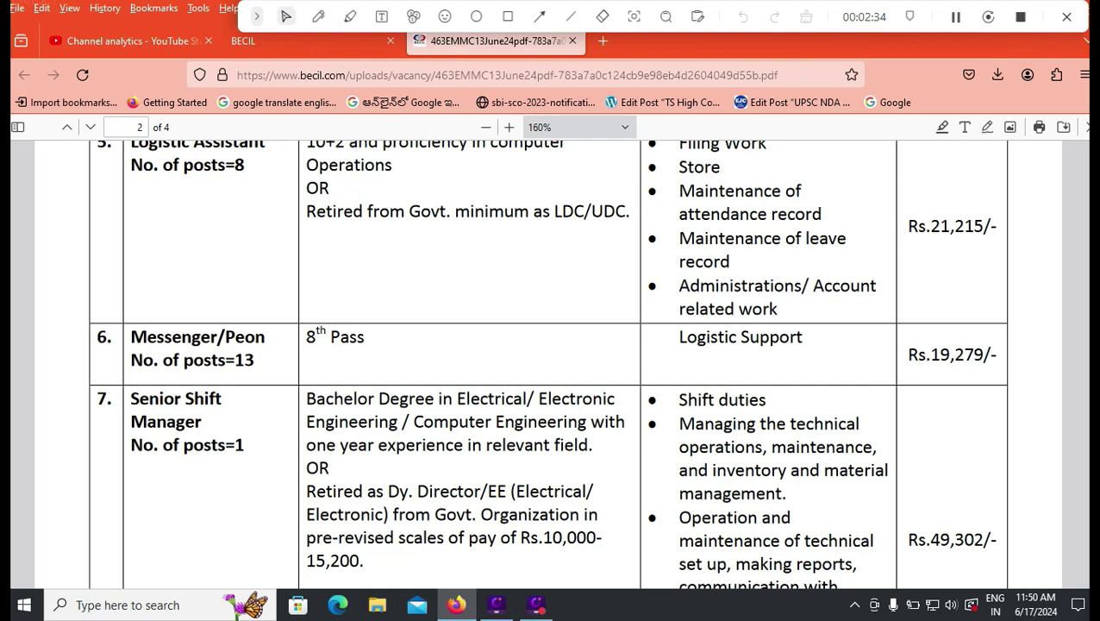
scroll(549, 362, "down", 2)
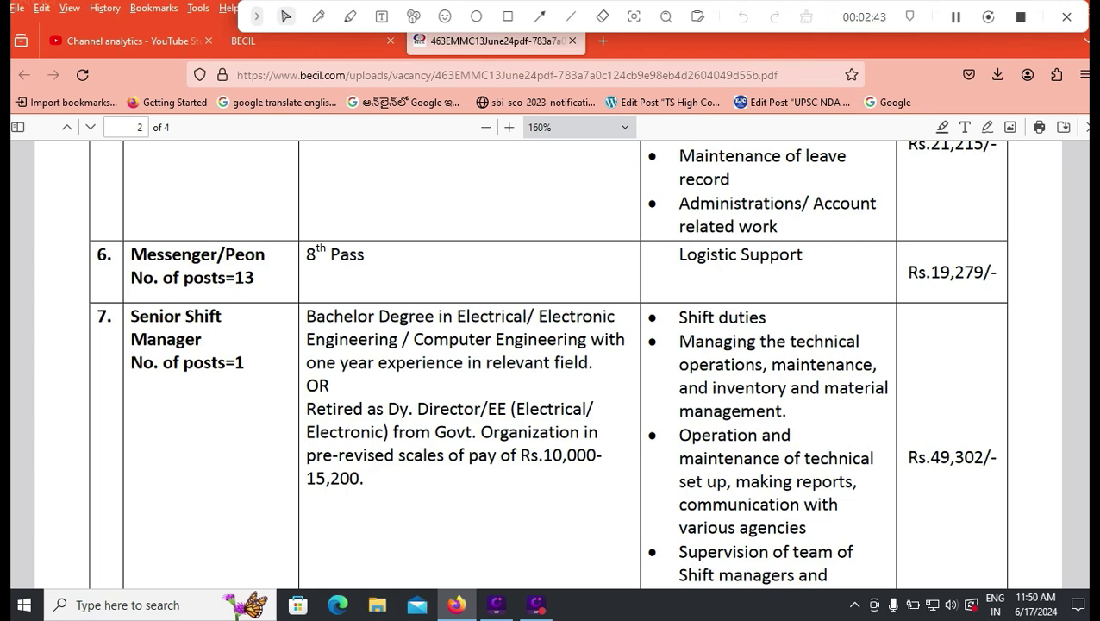
scroll(546, 362, "down", 10)
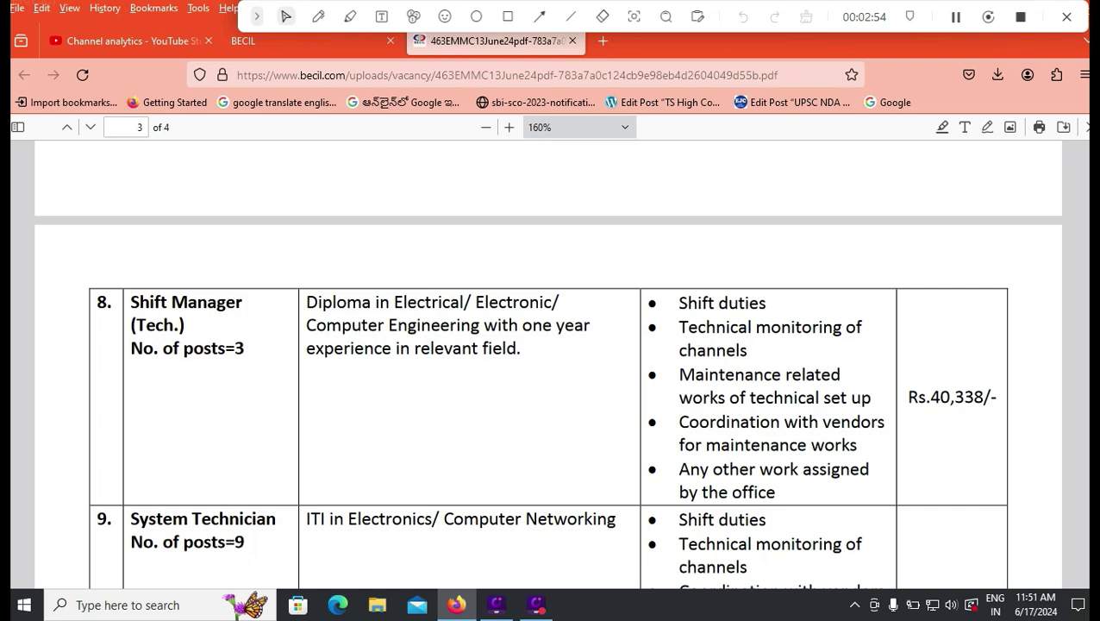
- Review page 3's notes, disclaimer and 24.06.2024 last date, then reach page 4's registration steps
scroll(550, 362, "down", 5)
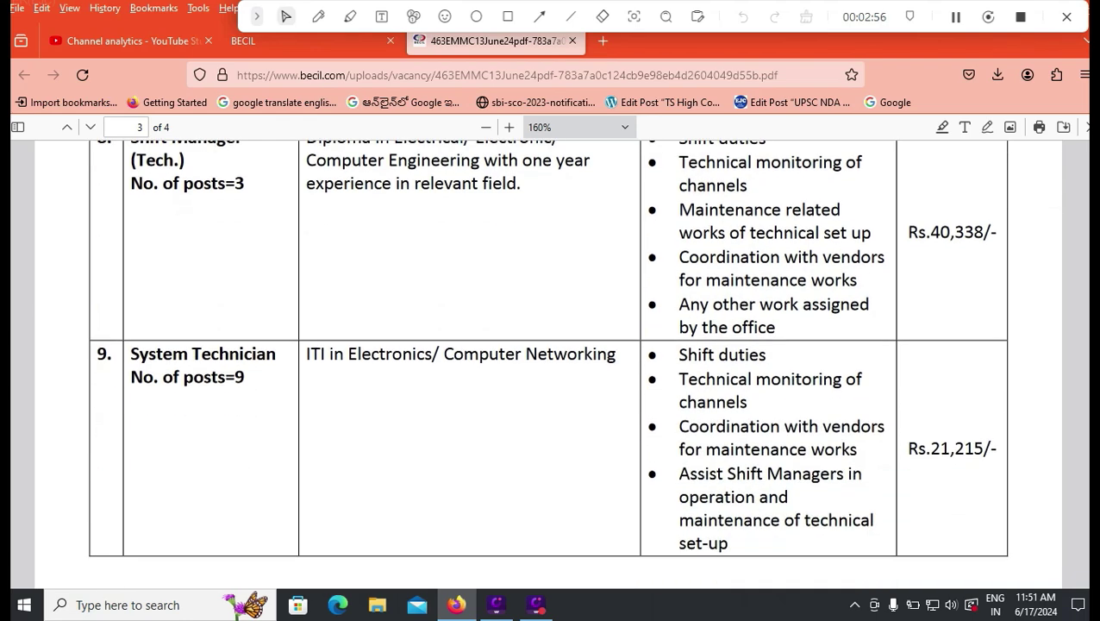
scroll(550, 362, "down", 1)
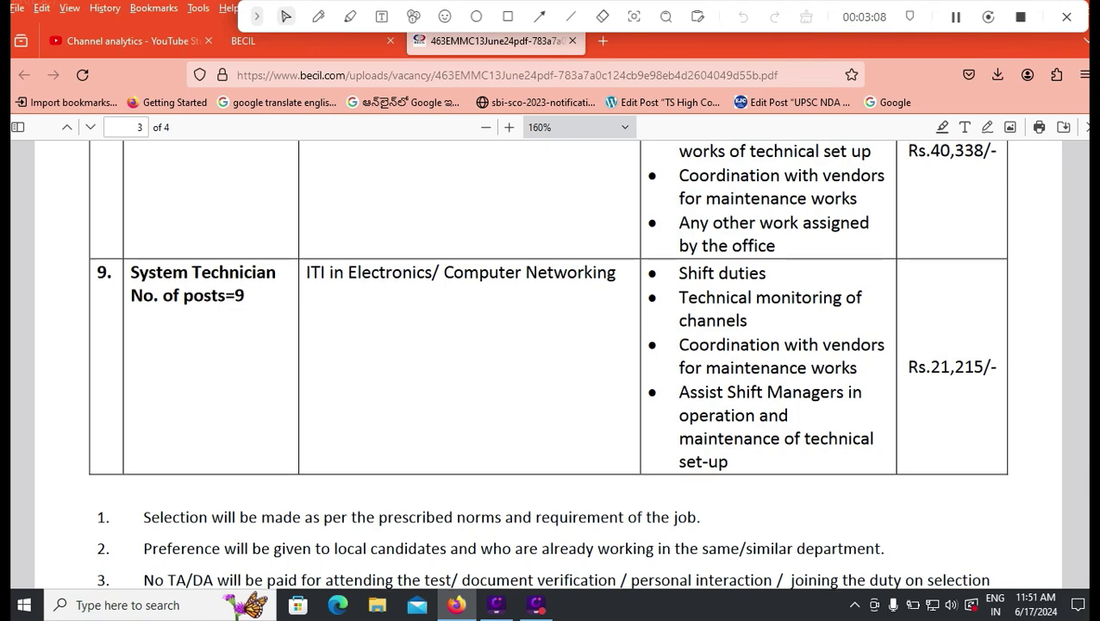
scroll(548, 362, "up", 10)
scroll(549, 363, "up", 10)
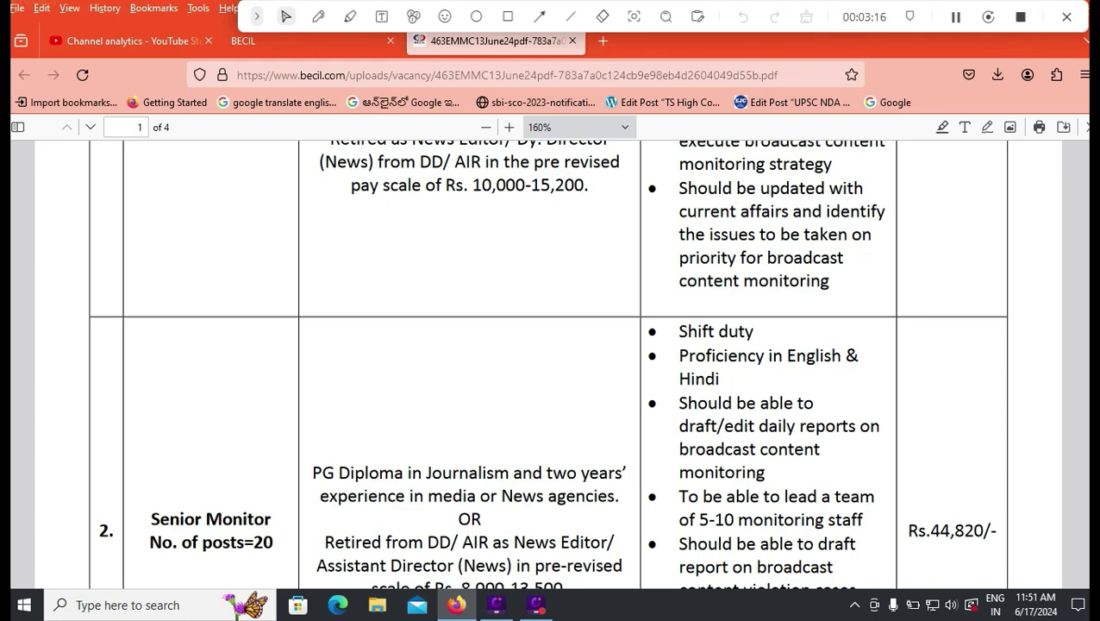
scroll(546, 362, "up", 3)
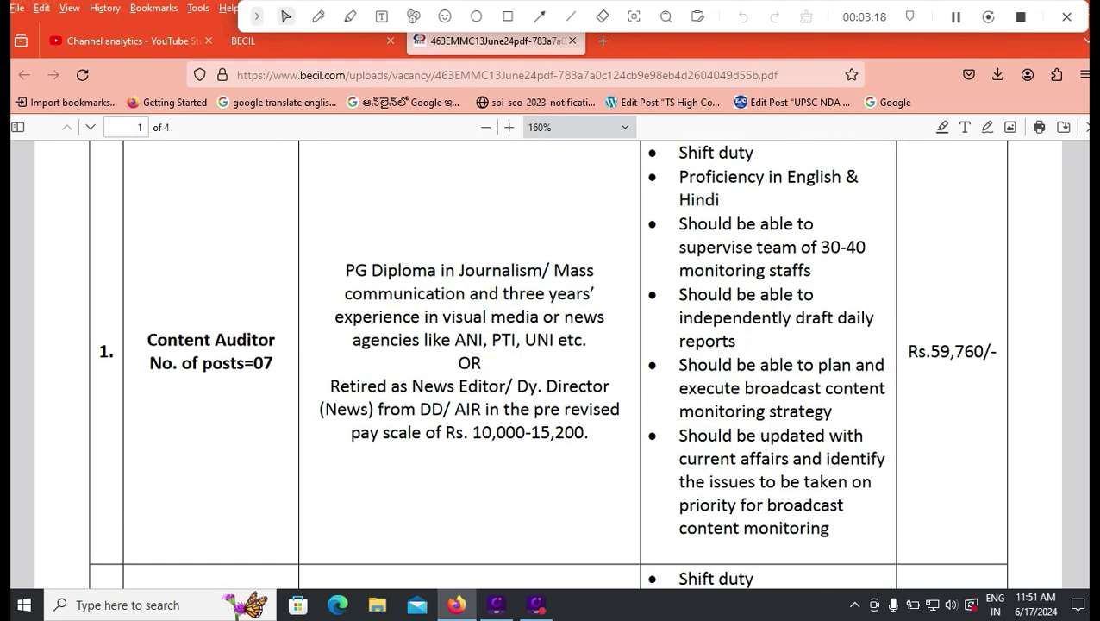
scroll(547, 362, "up", 2)
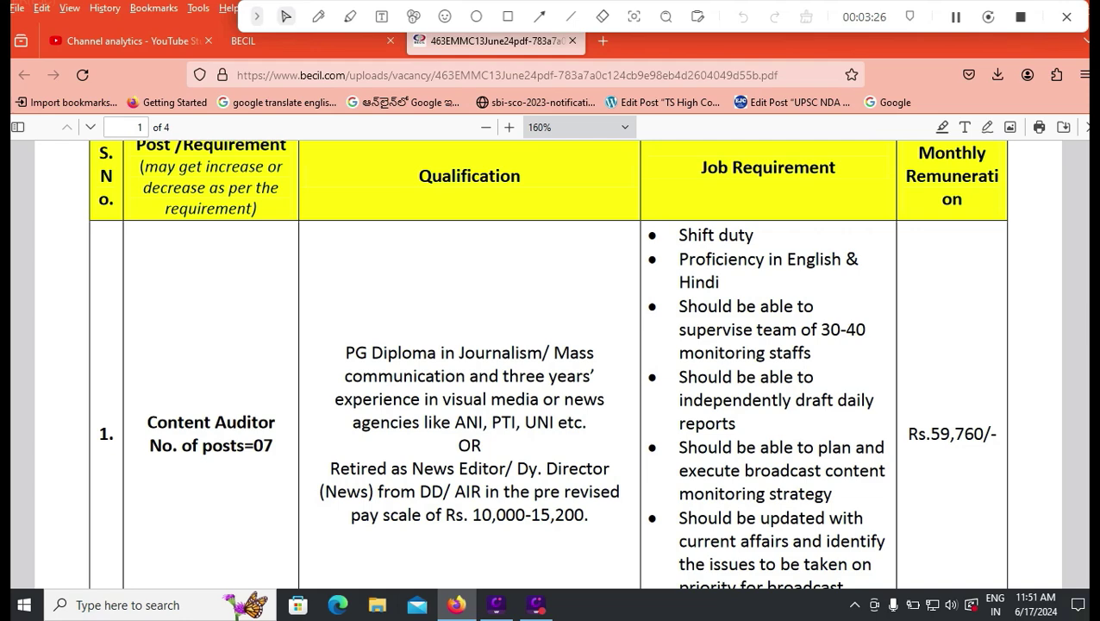
scroll(547, 363, "down", 10)
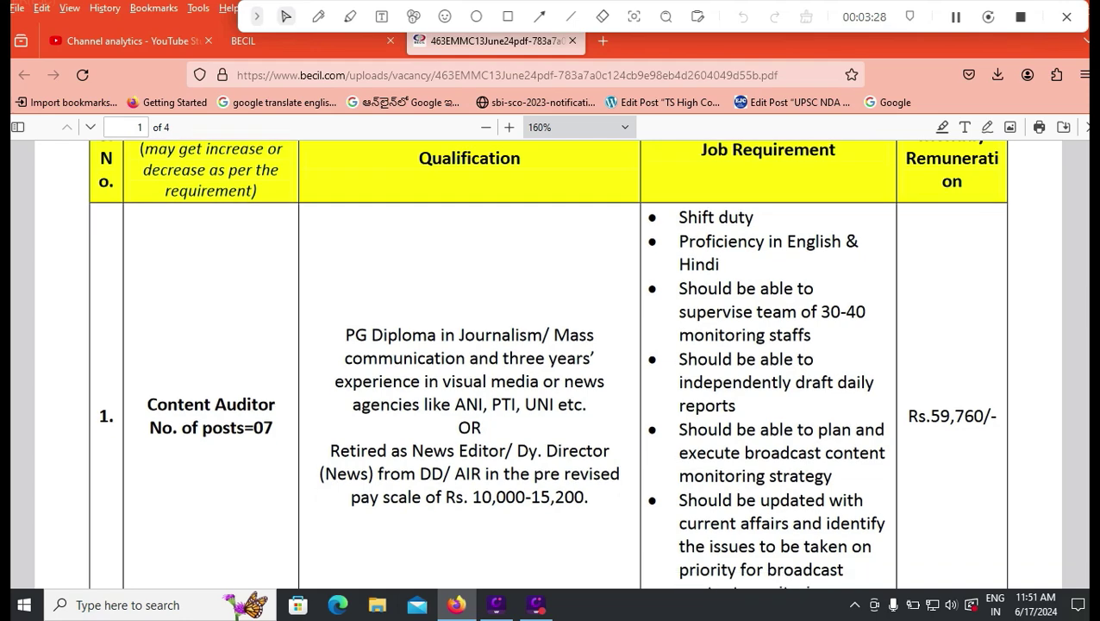
scroll(546, 363, "down", 15)
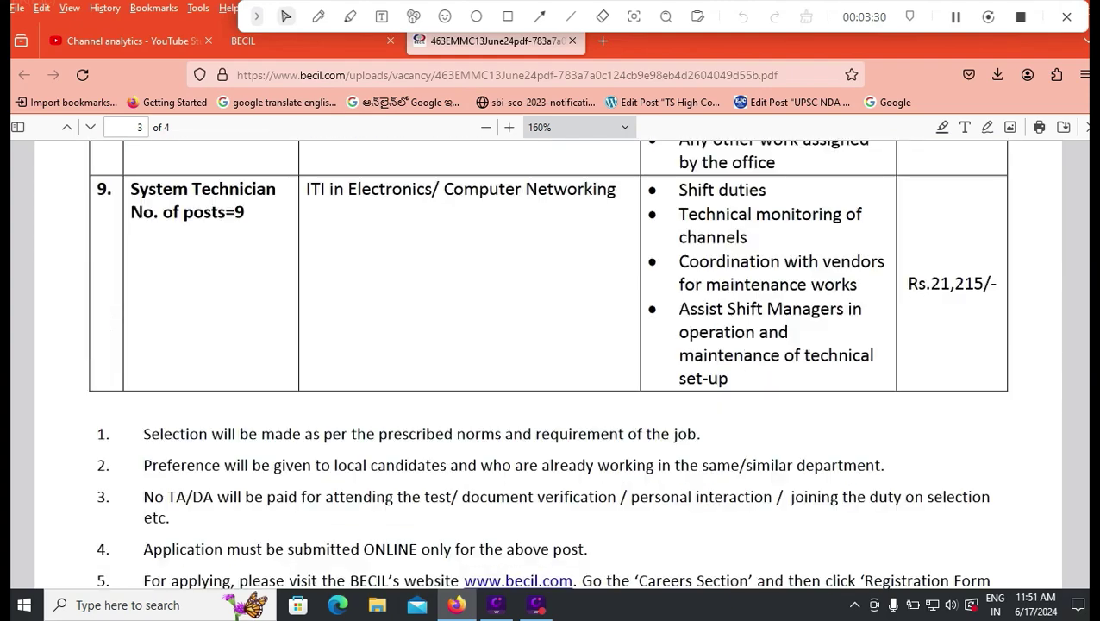
scroll(547, 363, "up", 3)
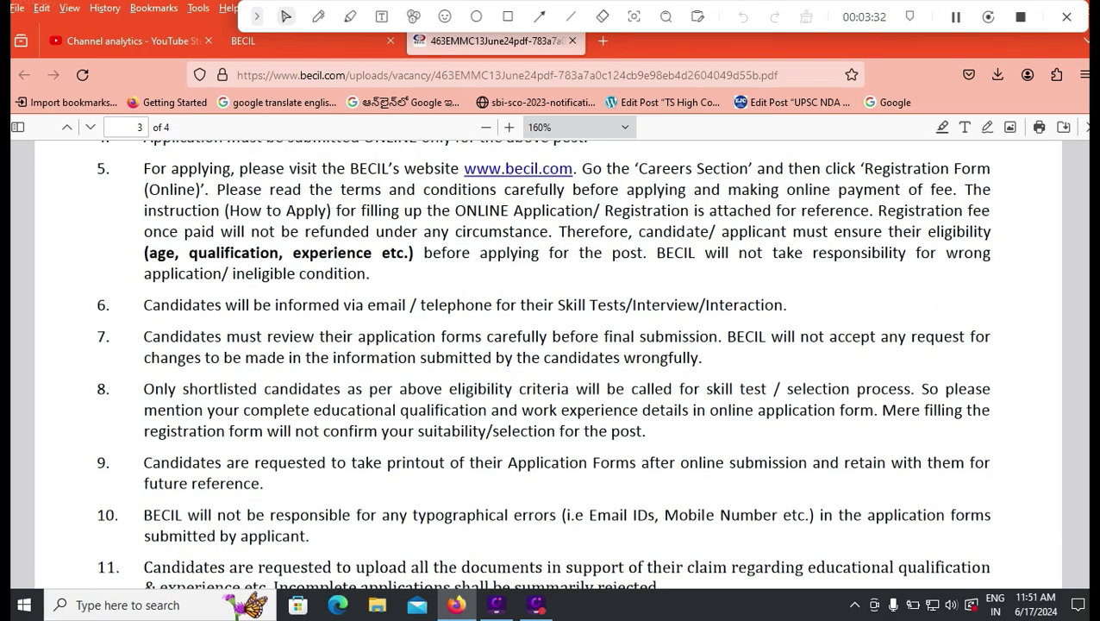
scroll(547, 363, "down", 5)
scroll(547, 363, "up", 3)
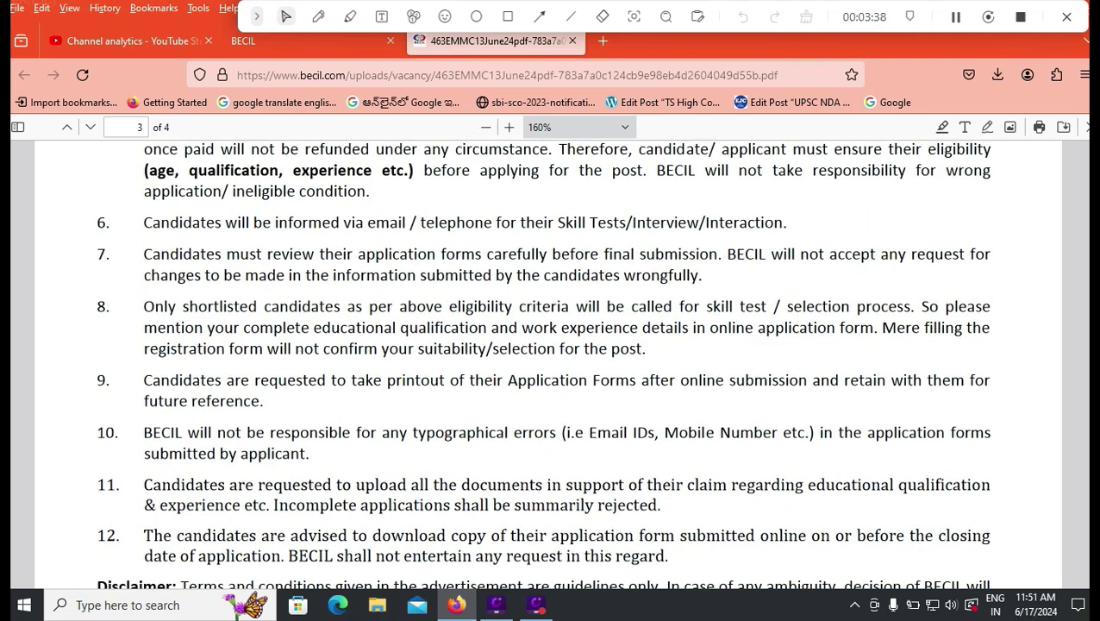
scroll(550, 362, "down", 5)
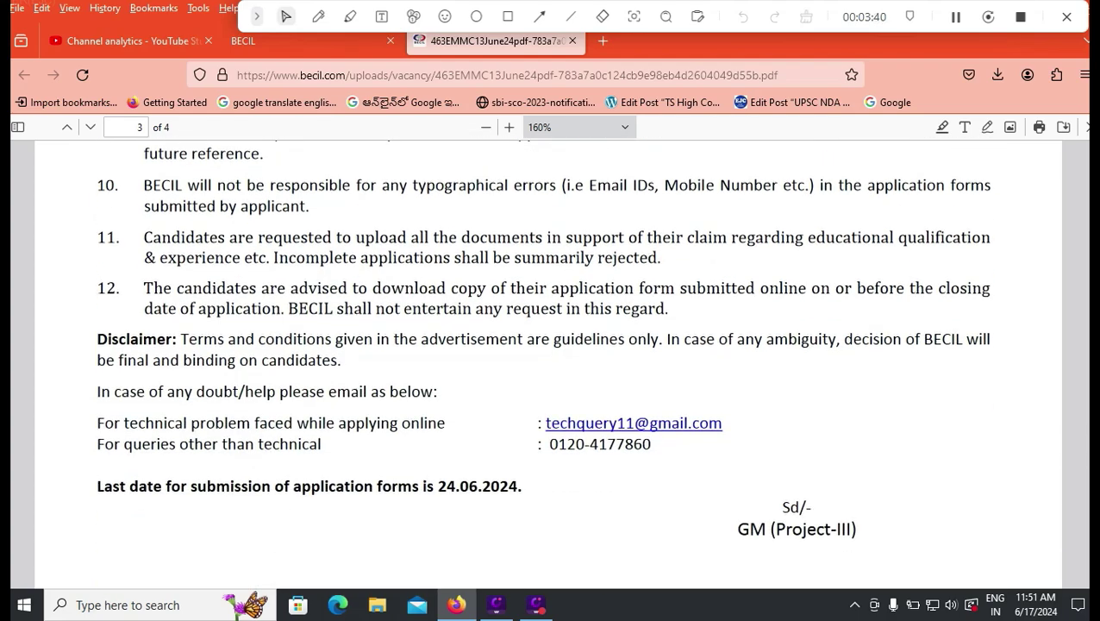
scroll(550, 362, "down", 9)
scroll(550, 362, "down", 8)
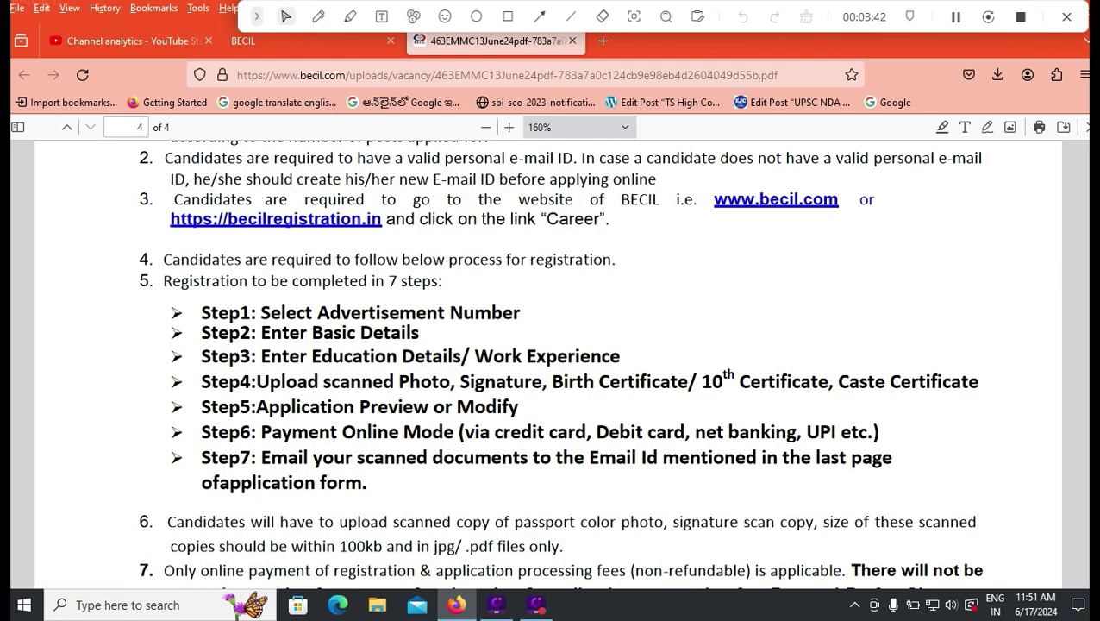
- Check the category-wise fees, noting General at Rs.885/-, then switch to the BECIL registration site
scroll(550, 362, "down", 8)
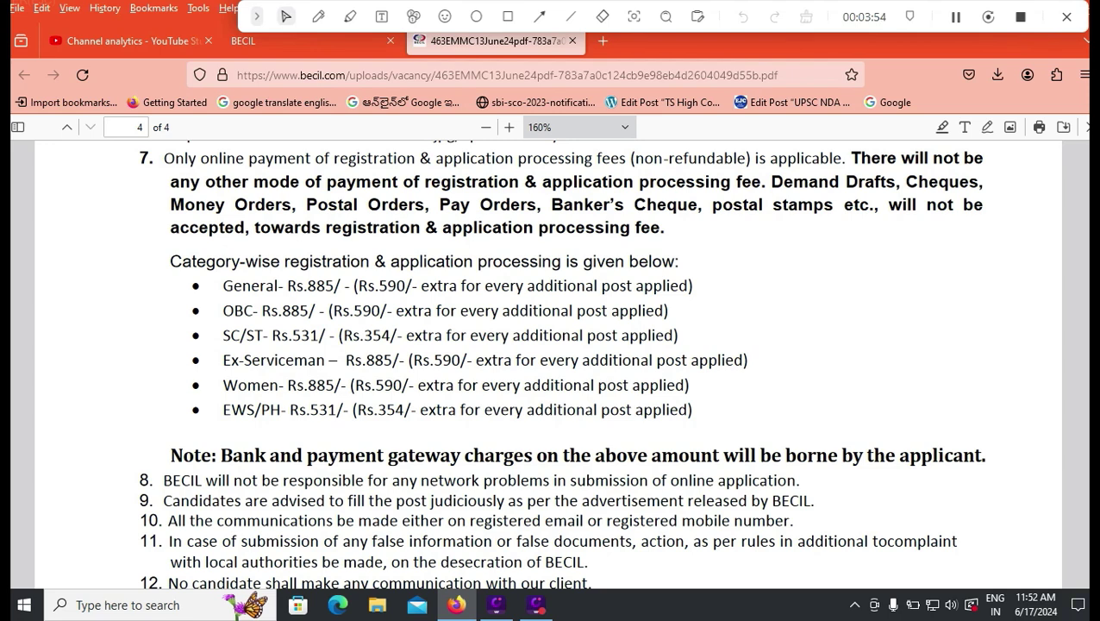
left_click_drag(287, 335, 397, 360)
left_click_drag(307, 385, 335, 386)
left_click(324, 395)
left_click(293, 40)
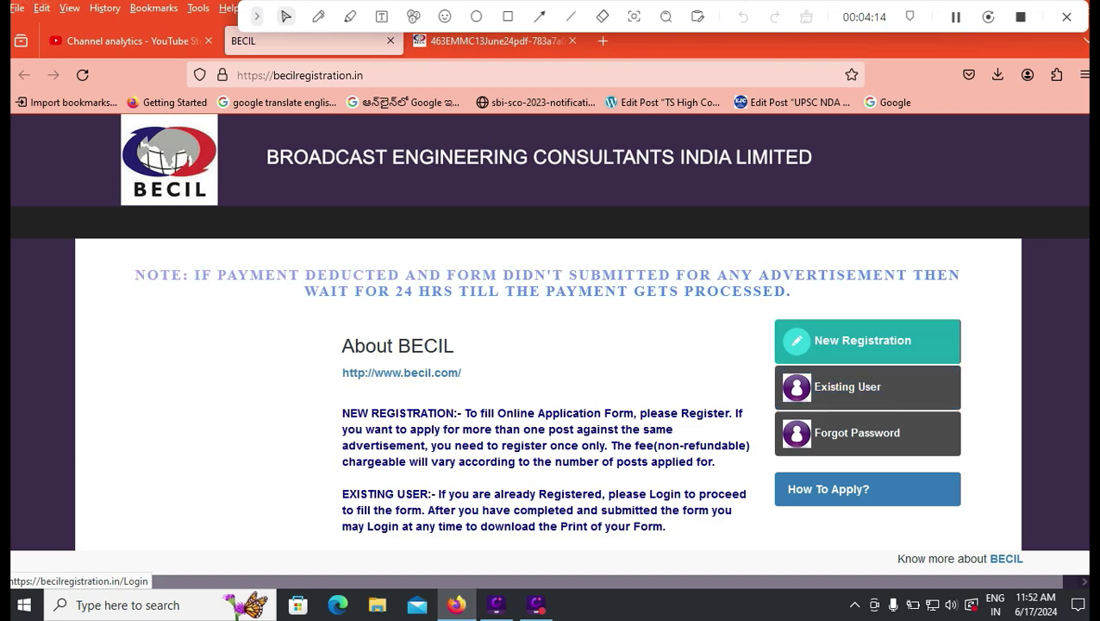
- Start a new registration and select ADVERTISEMENT NO.463, giving GM (PROJECTS-III) as advertiser
left_click(862, 341)
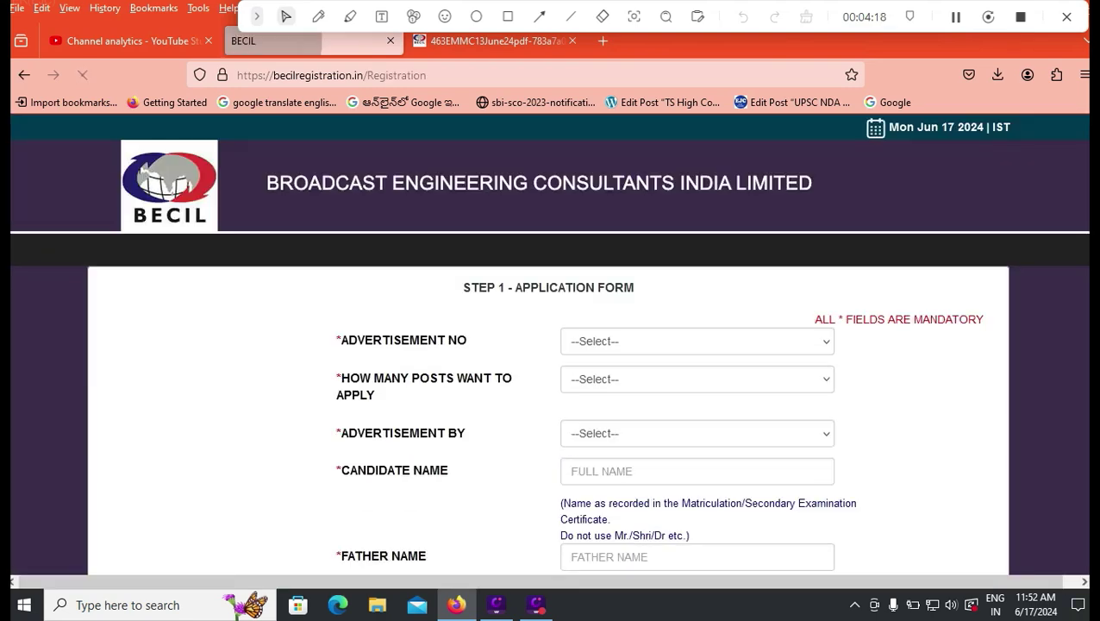
left_click(697, 340)
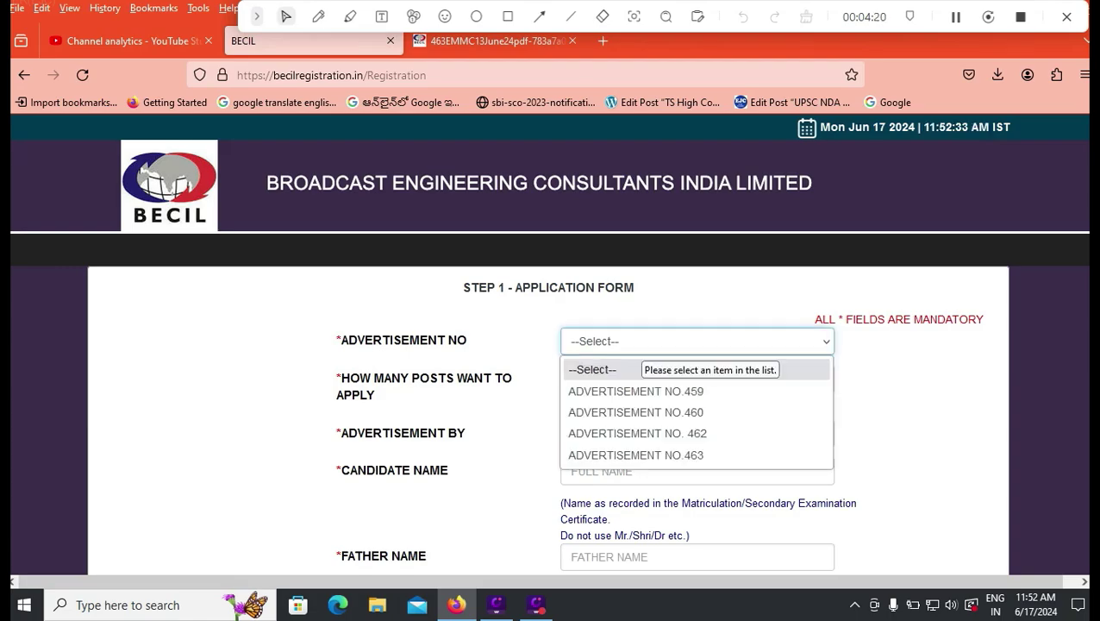
left_click(496, 40)
scroll(548, 363, "up", 20)
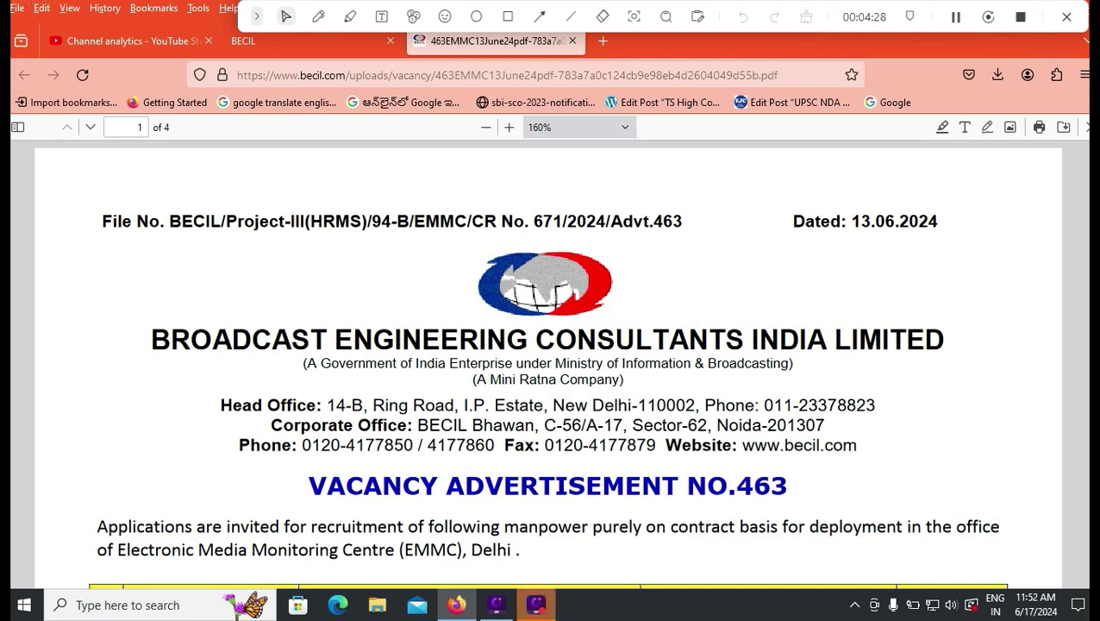
left_click(285, 40)
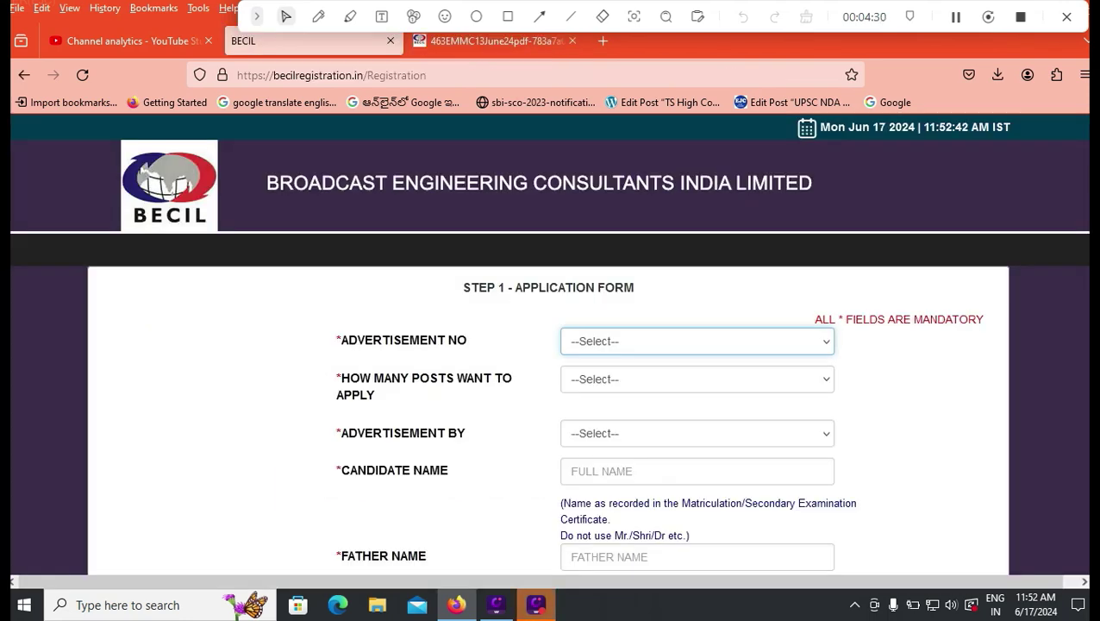
left_click(696, 341)
key("Down")
key("Down")
key("Down")
key("Down")
key("Return")
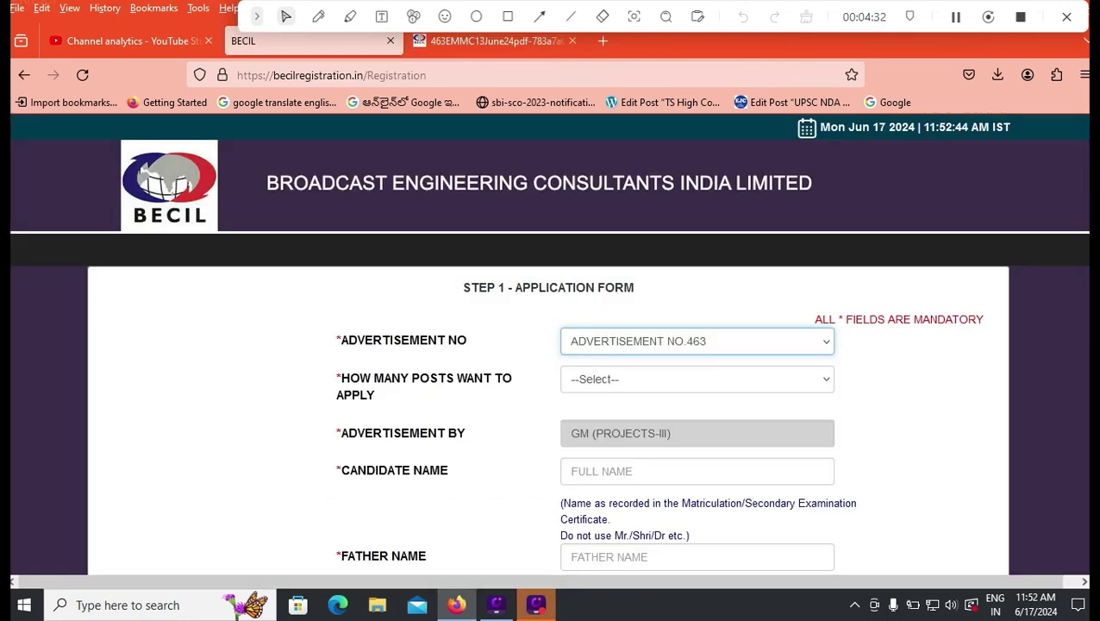
left_click(696, 379)
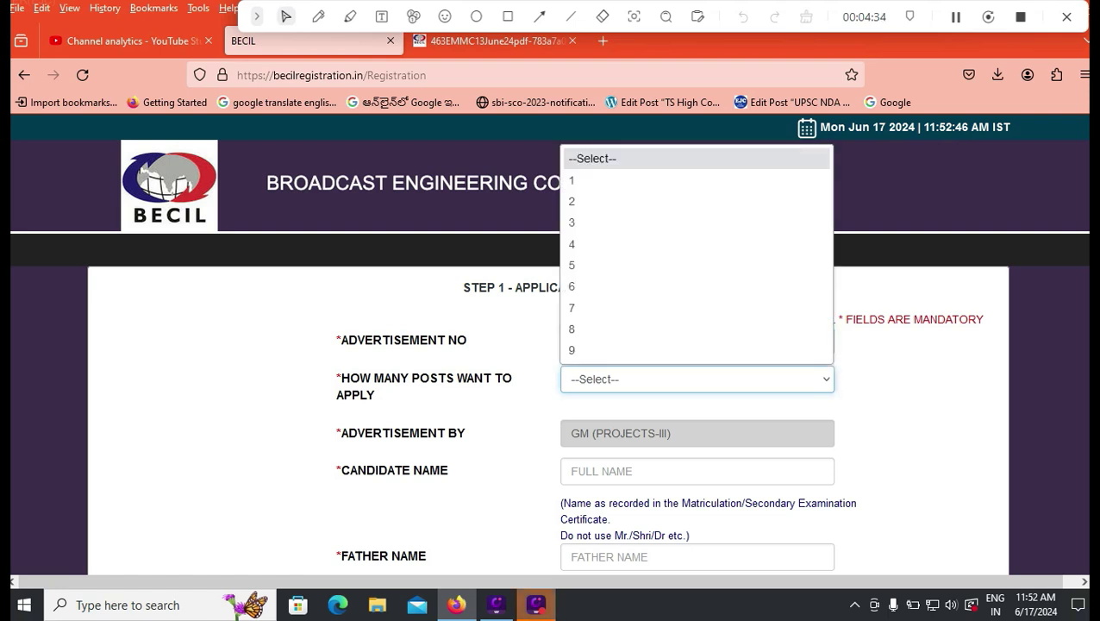
key("Escape")
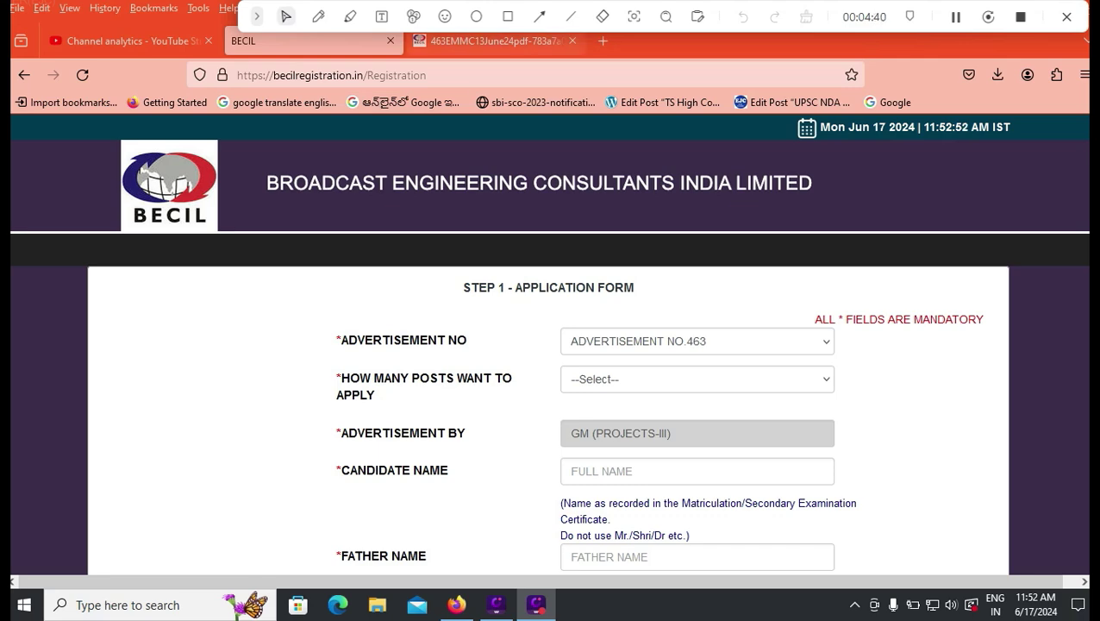
key("ctrl+Tab")
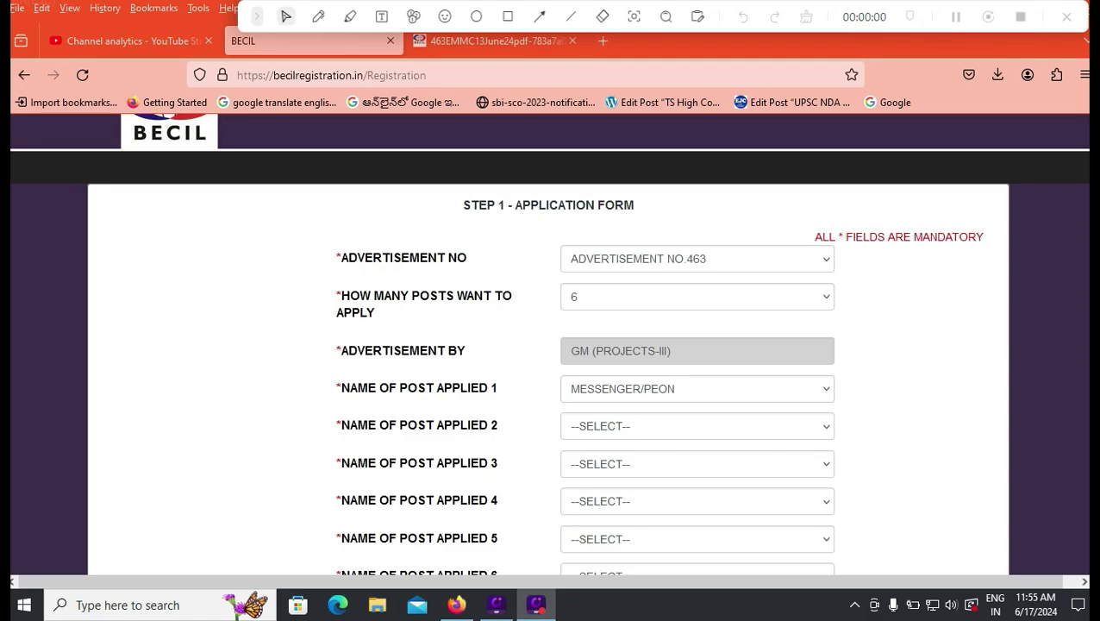
- Apply for 1 post and choose LOGISTIC ASSISTANT as Name of Post Applied 1
left_click(696, 296)
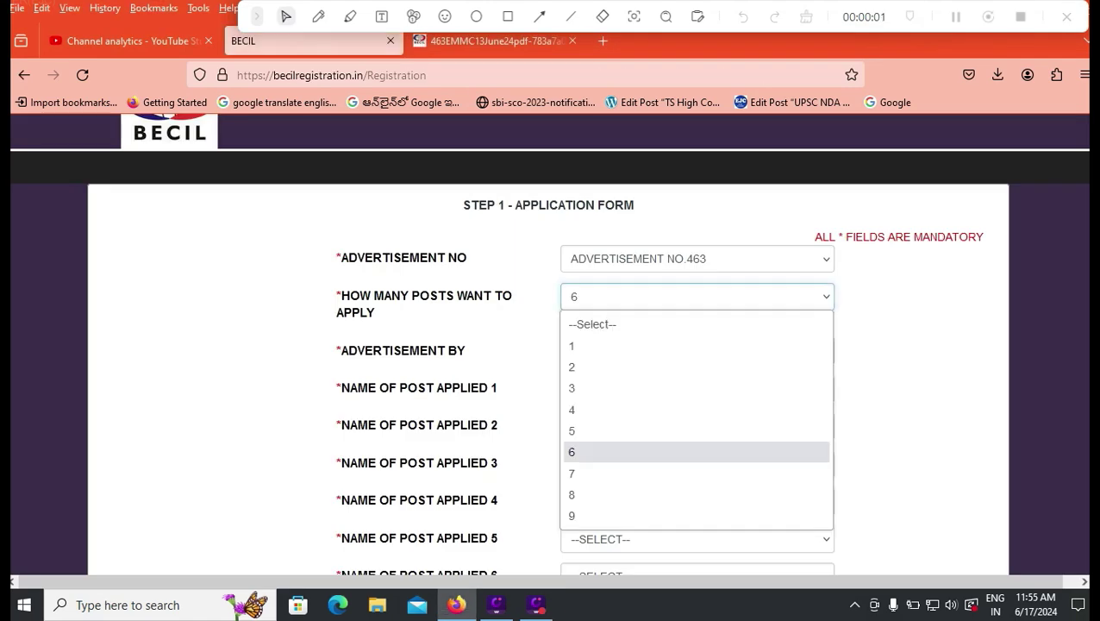
left_click(604, 345)
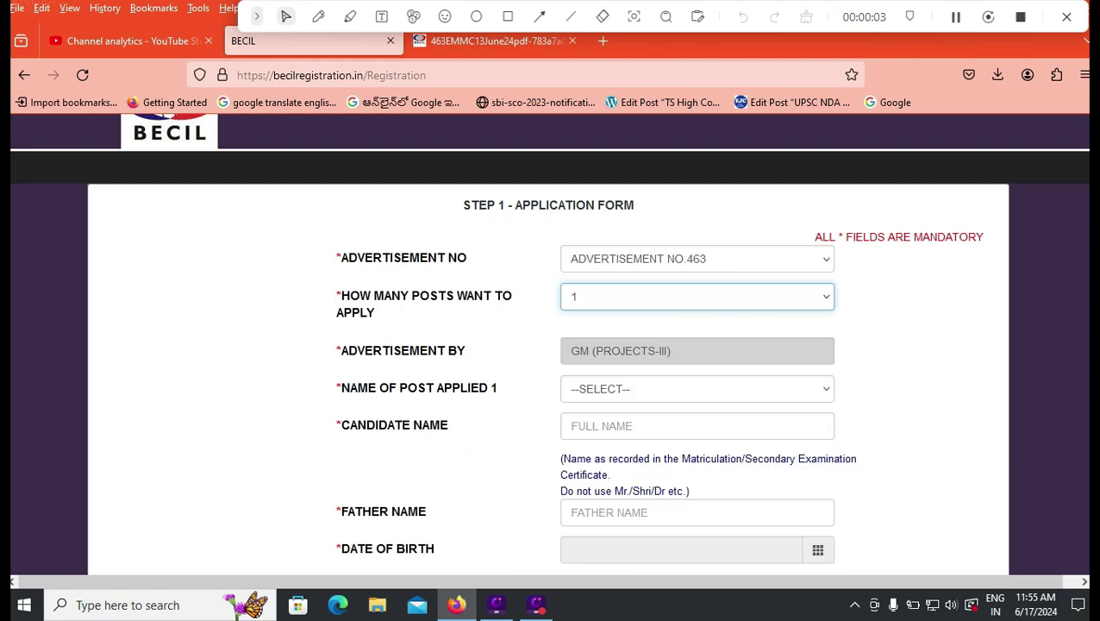
left_click(697, 389)
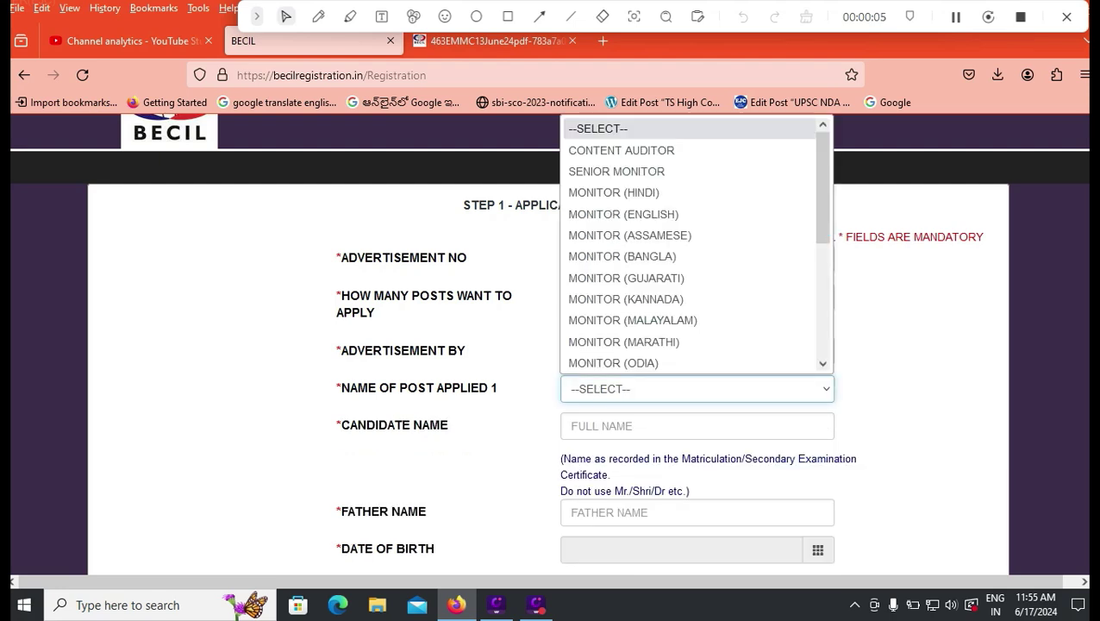
scroll(690, 250, "down", 4)
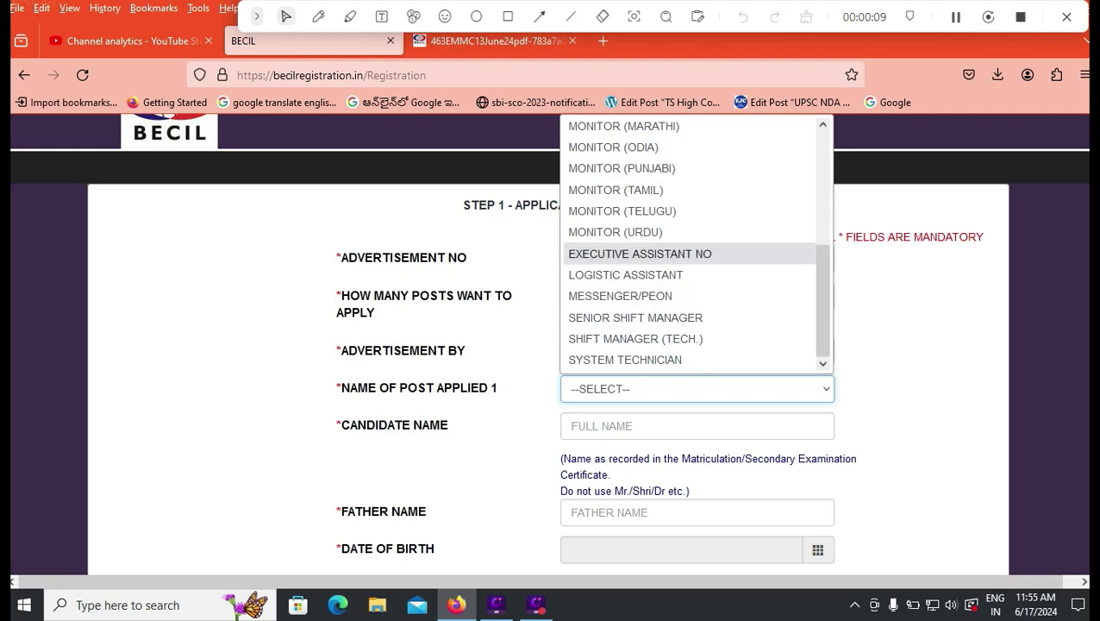
left_click(620, 296)
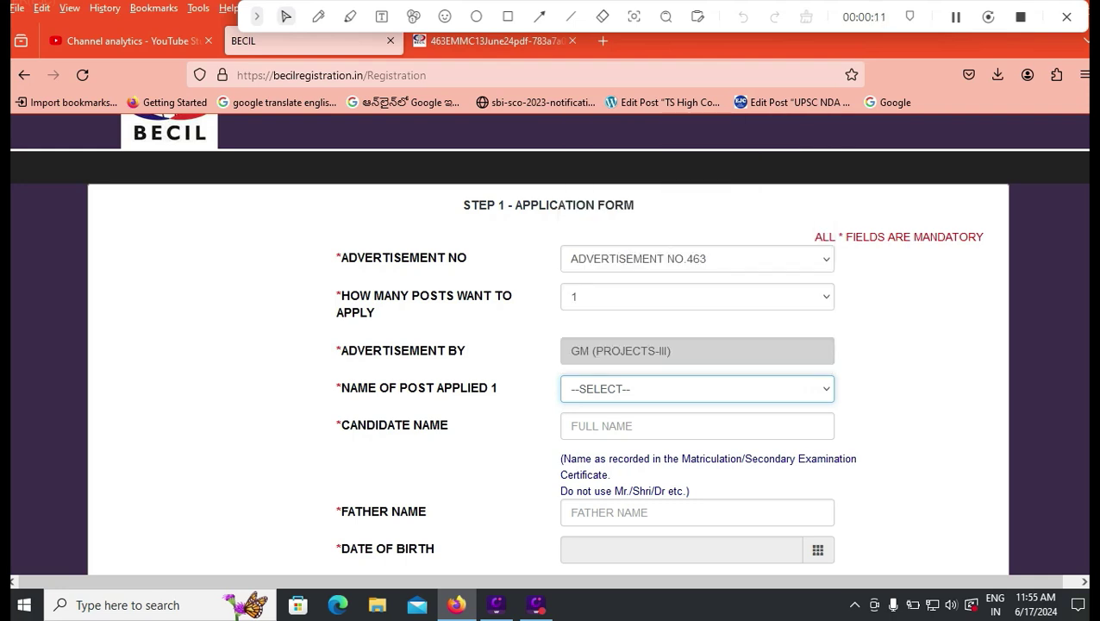
left_click(696, 389)
key("Up")
key("Return")
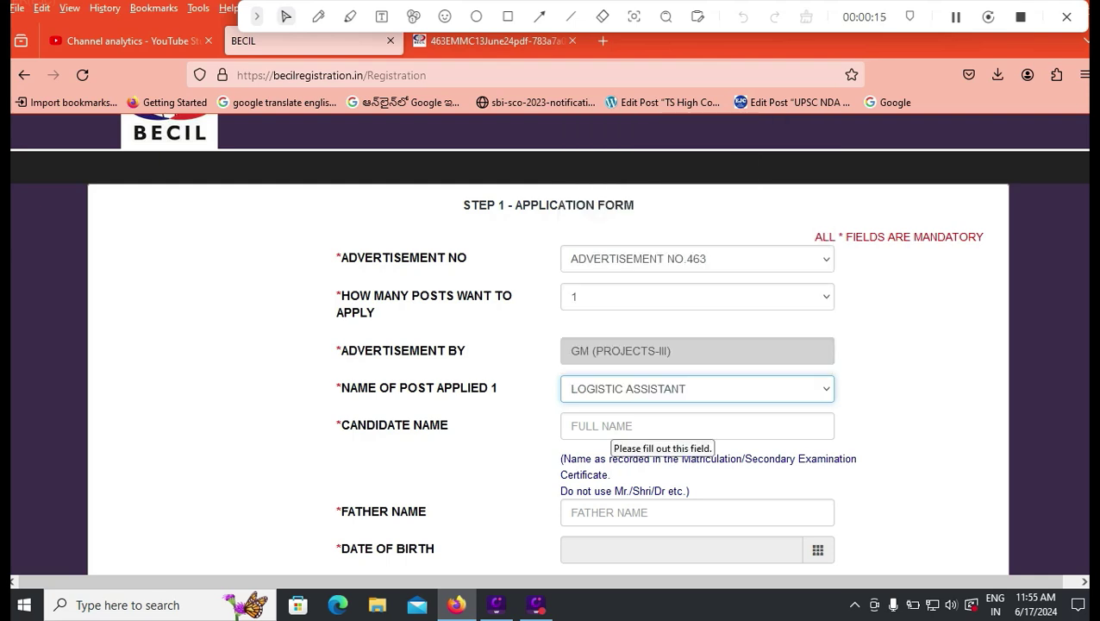
- Enter the candidate's full name and move on to the Father Name field
left_click(614, 426)
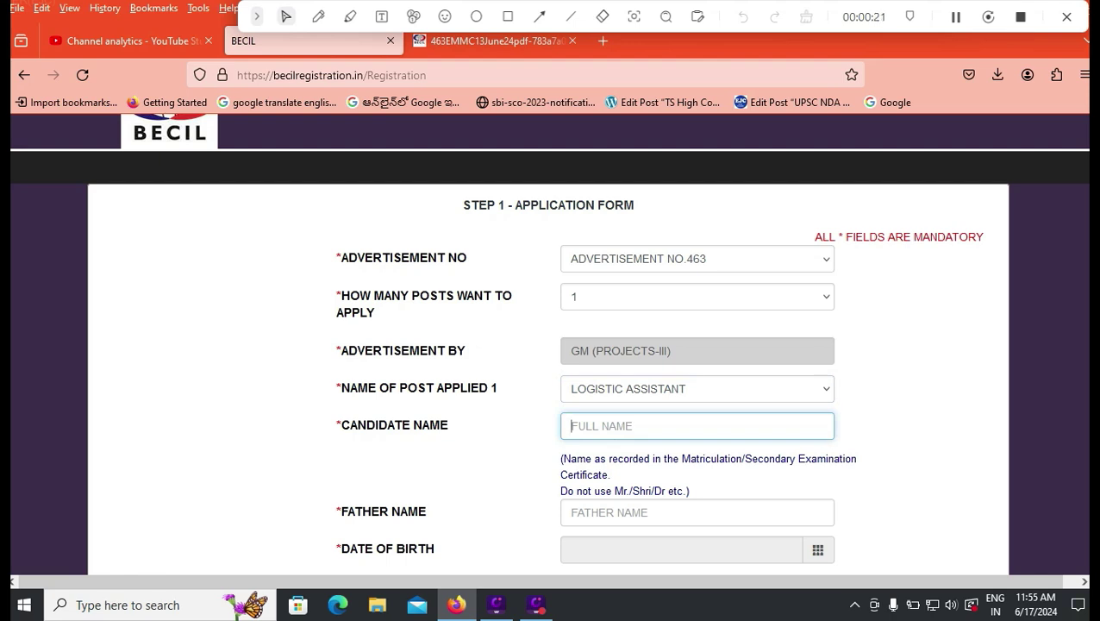
key("Tab")
scroll(550, 345, "down", 1)
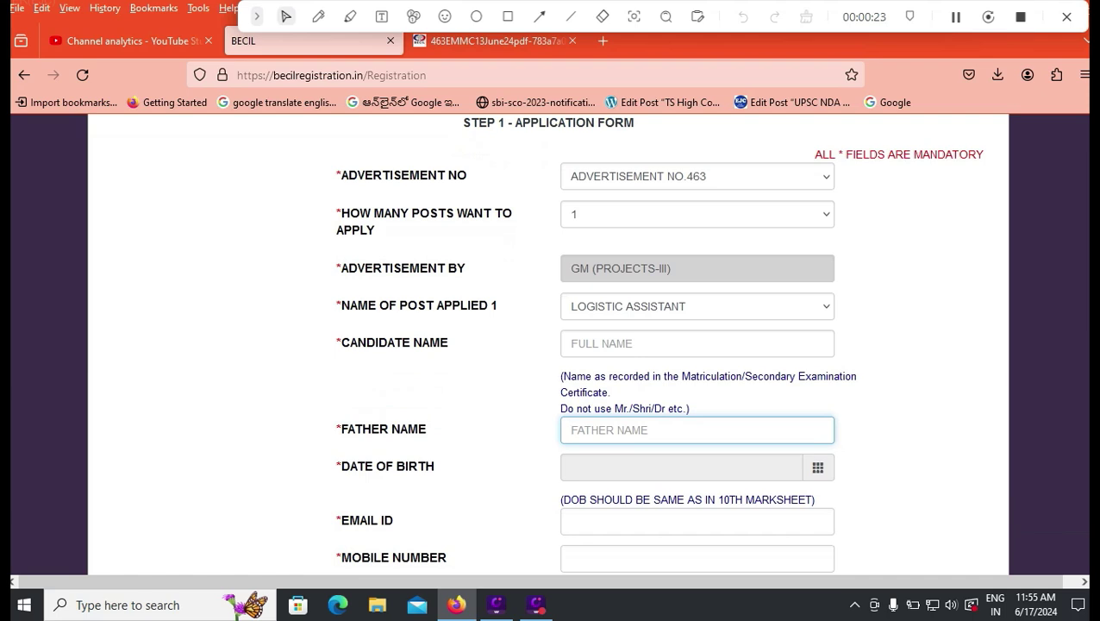
- Set the date of birth to 5 January 2001 in the calendar
key("Tab")
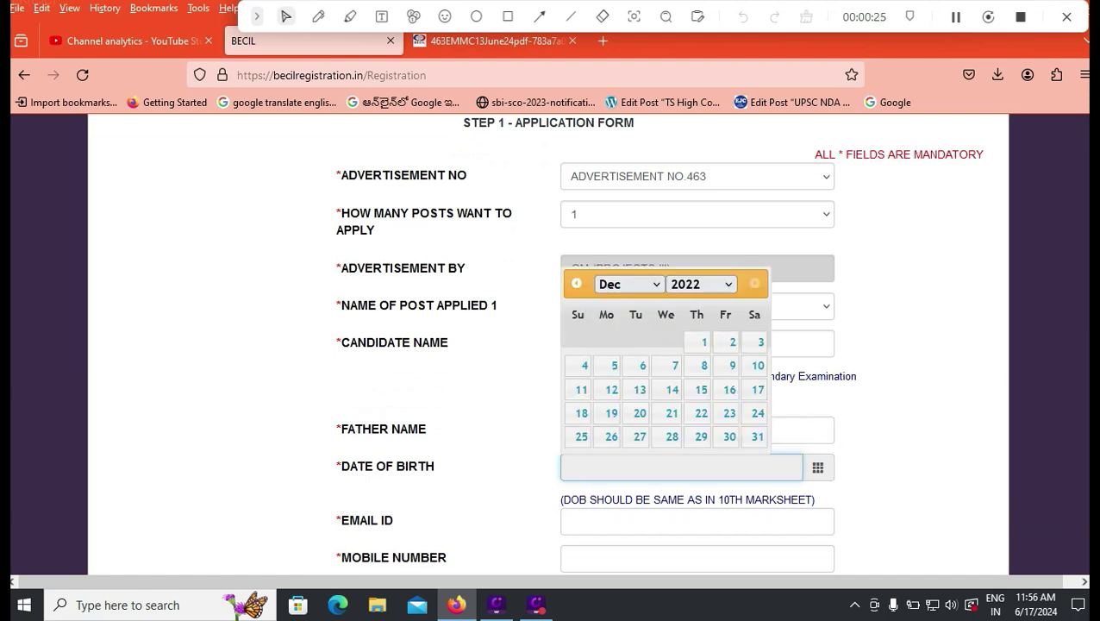
left_click(700, 284)
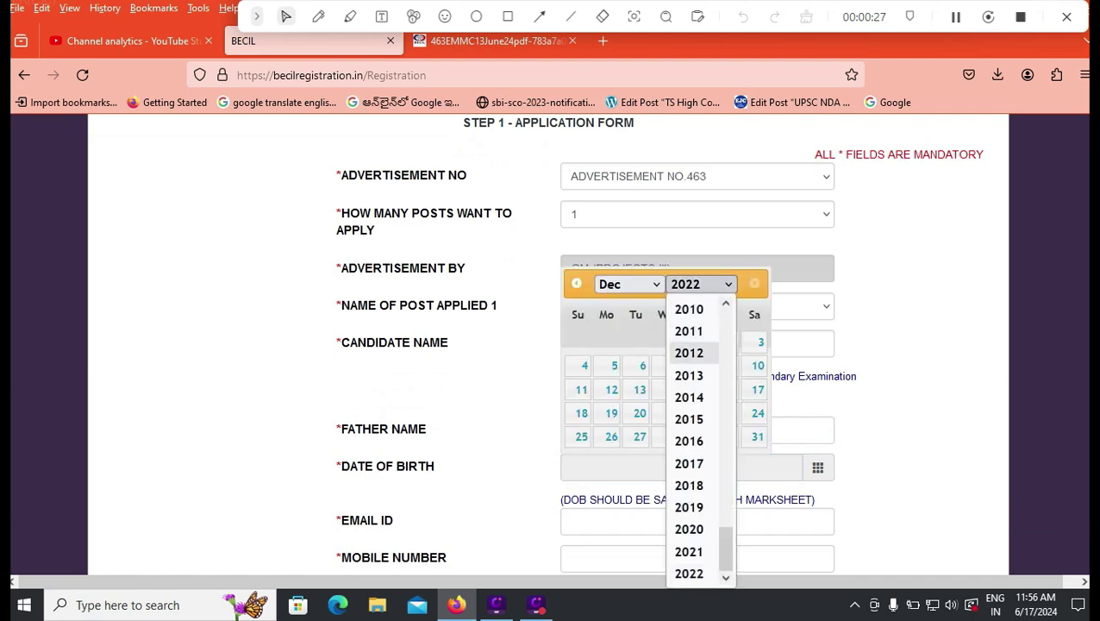
scroll(690, 374, "up", 4)
left_click(690, 374)
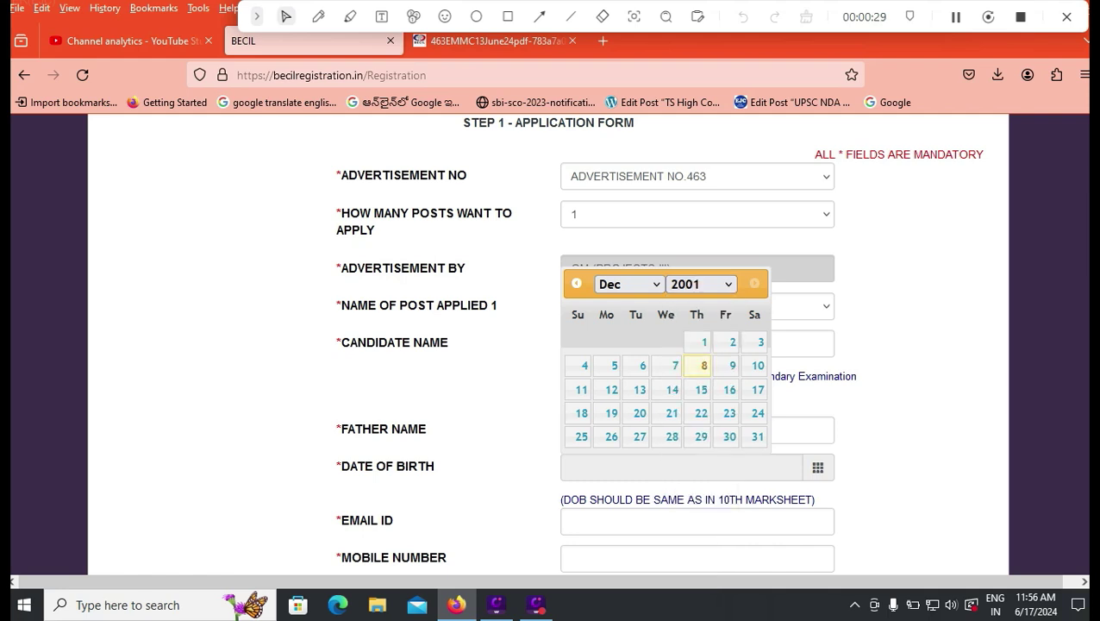
left_click(628, 284)
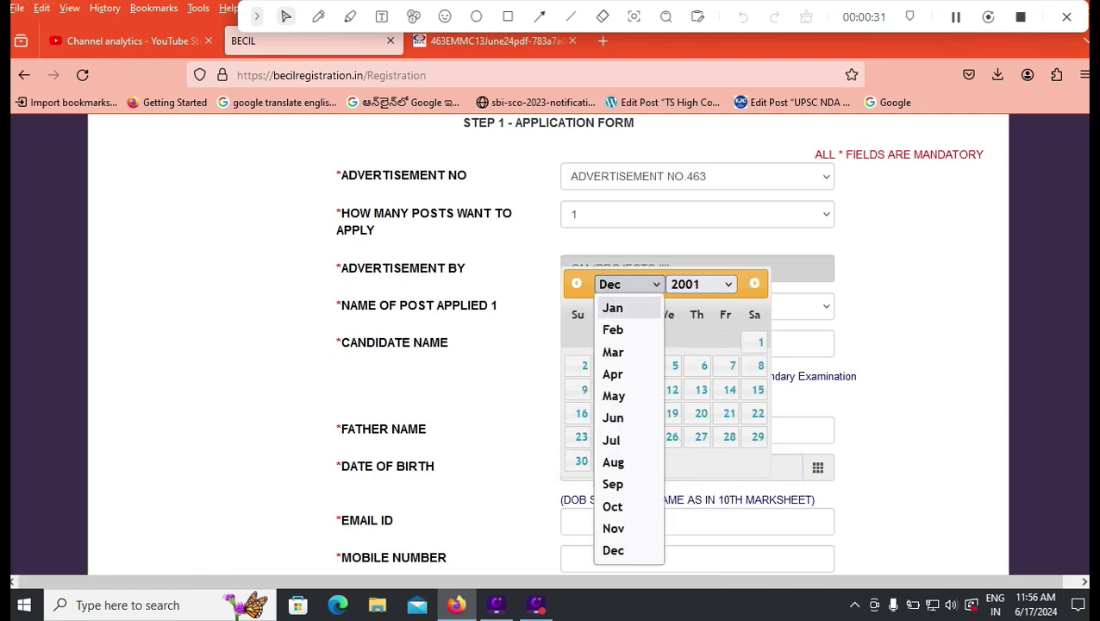
left_click(612, 307)
left_click(725, 342)
scroll(552, 345, "down", 2)
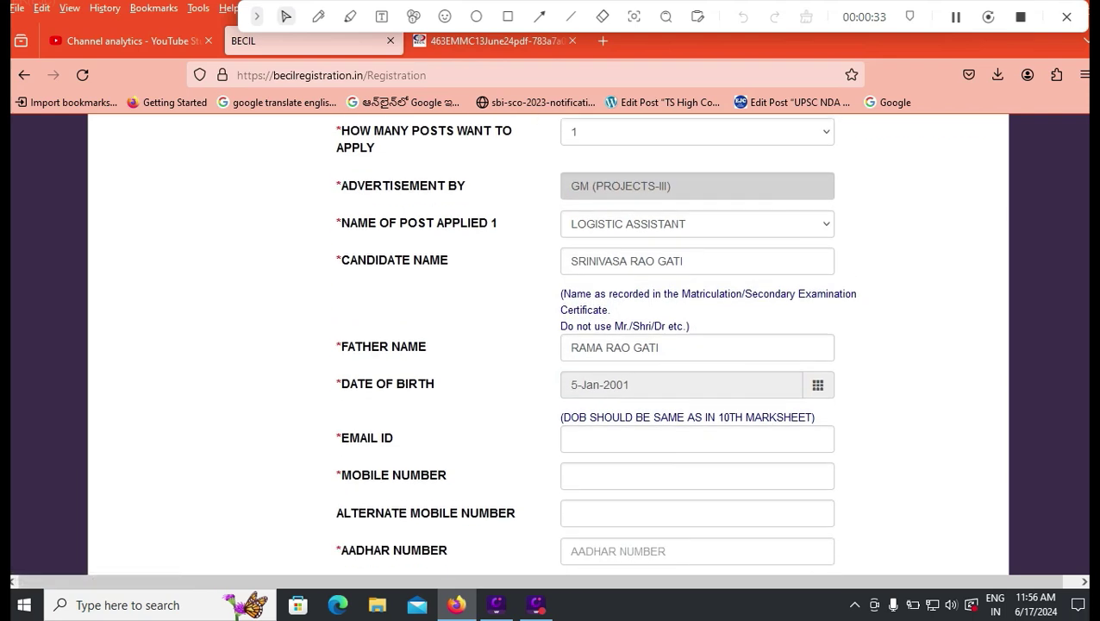
- Enter the candidate's mobile number and continue through alternate mobile and Aadhar to ESI
left_click(696, 439)
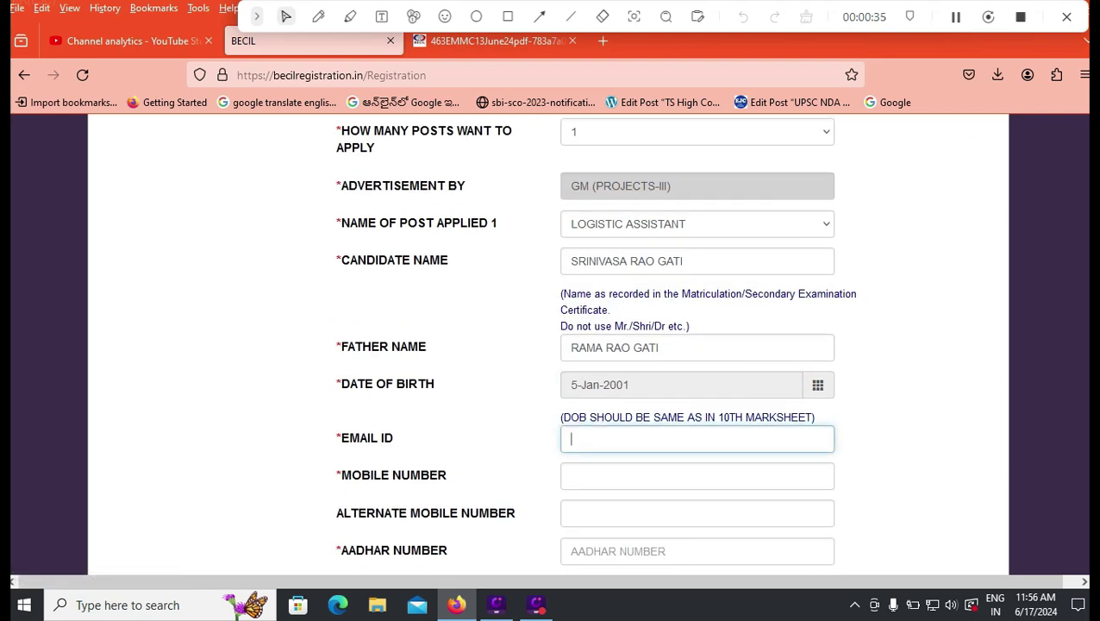
left_click(697, 476)
type("9999999999")
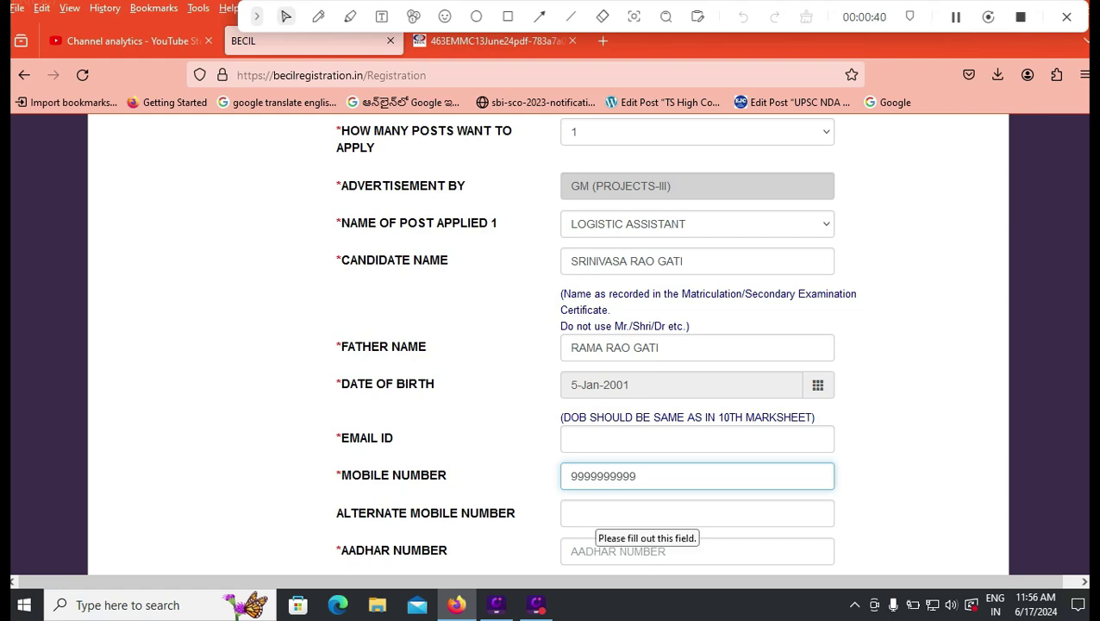
key("Tab")
scroll(552, 345, "down", 2)
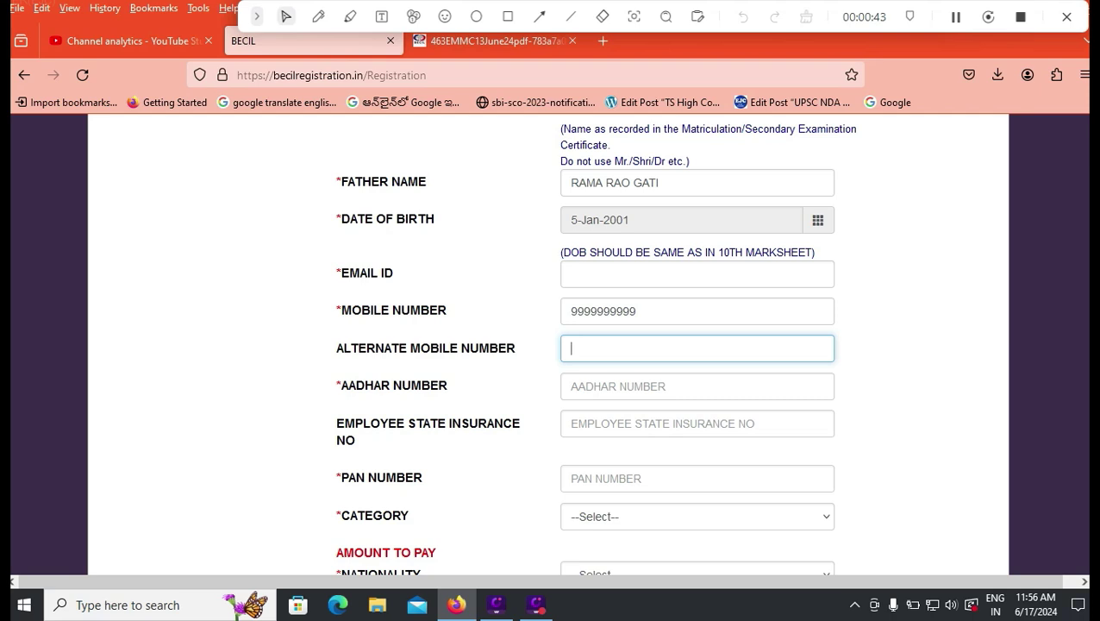
left_click(697, 386)
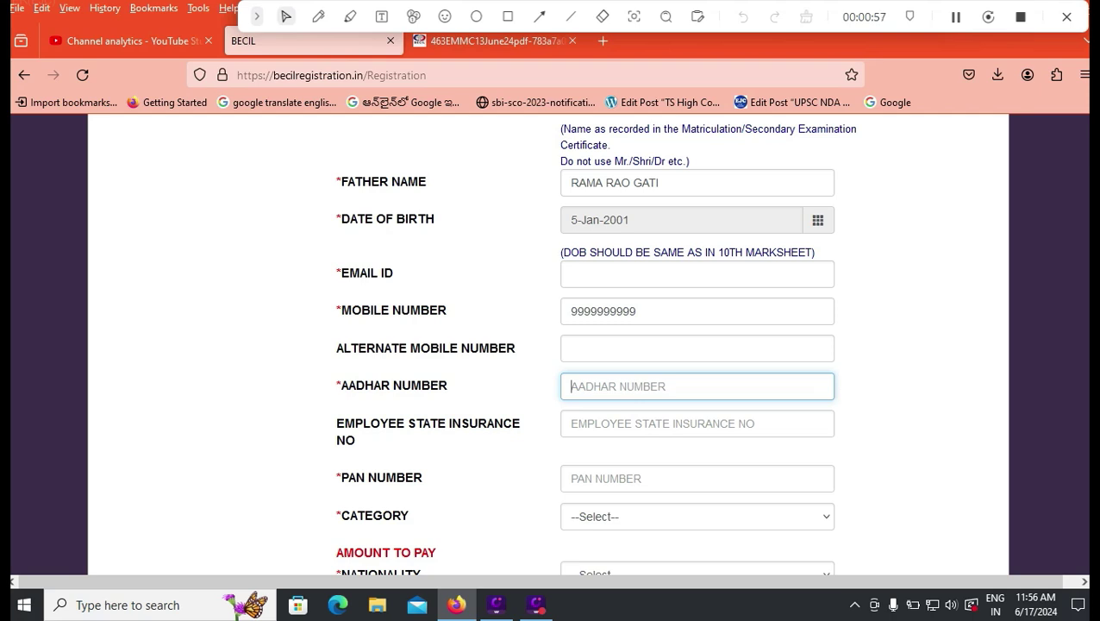
key("Tab")
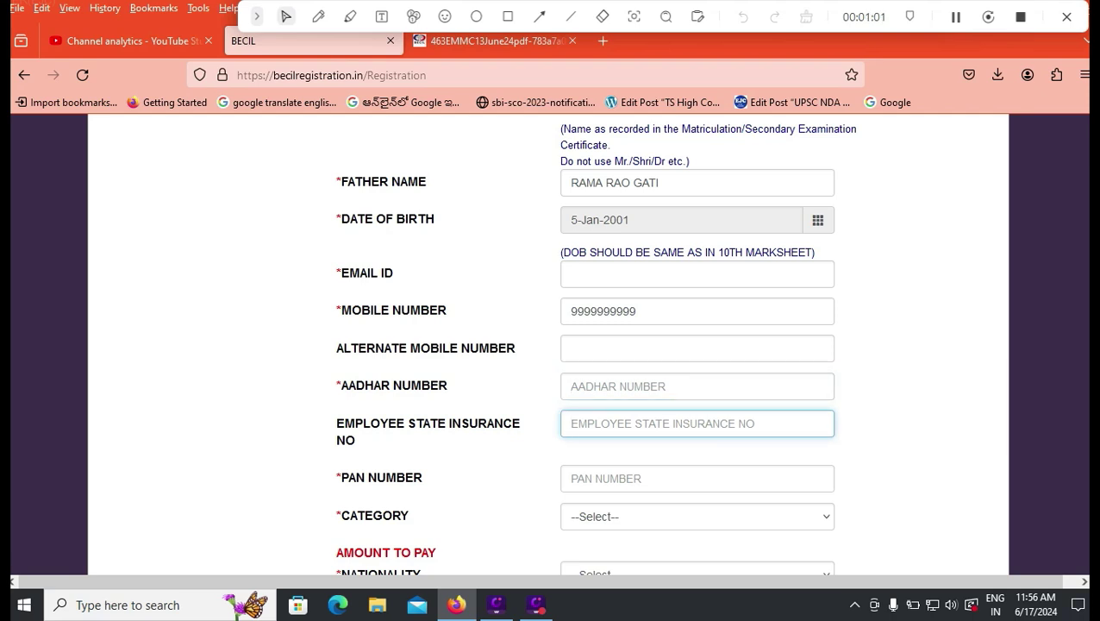
- Set category to GENERAL (fee 885) and nationality to INDIAN
key("Tab")
scroll(552, 345, "down", 2)
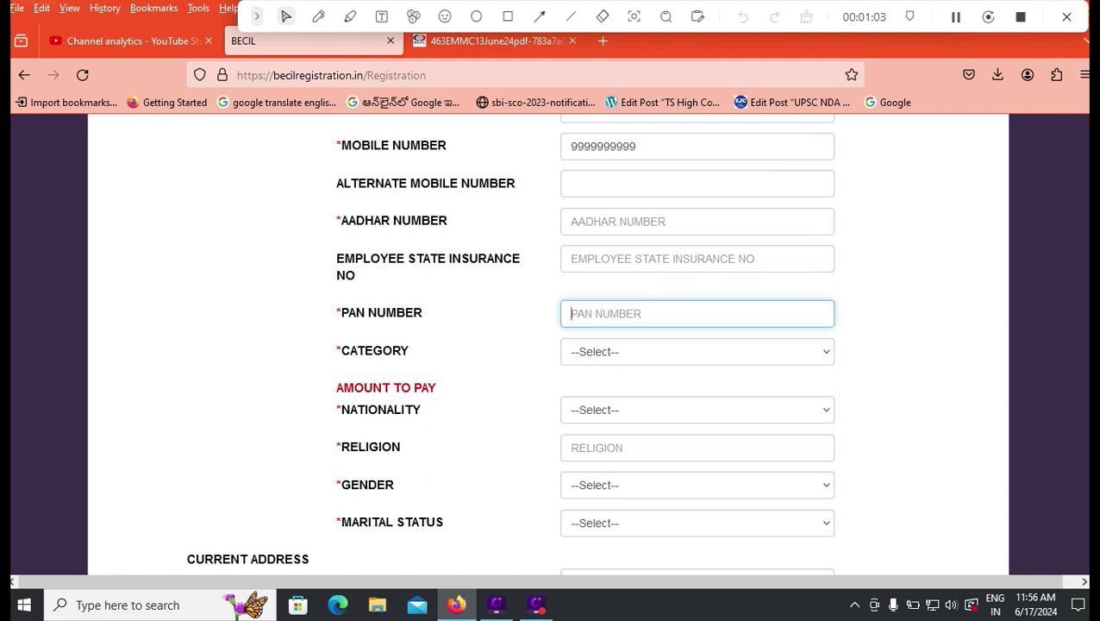
left_click(697, 351)
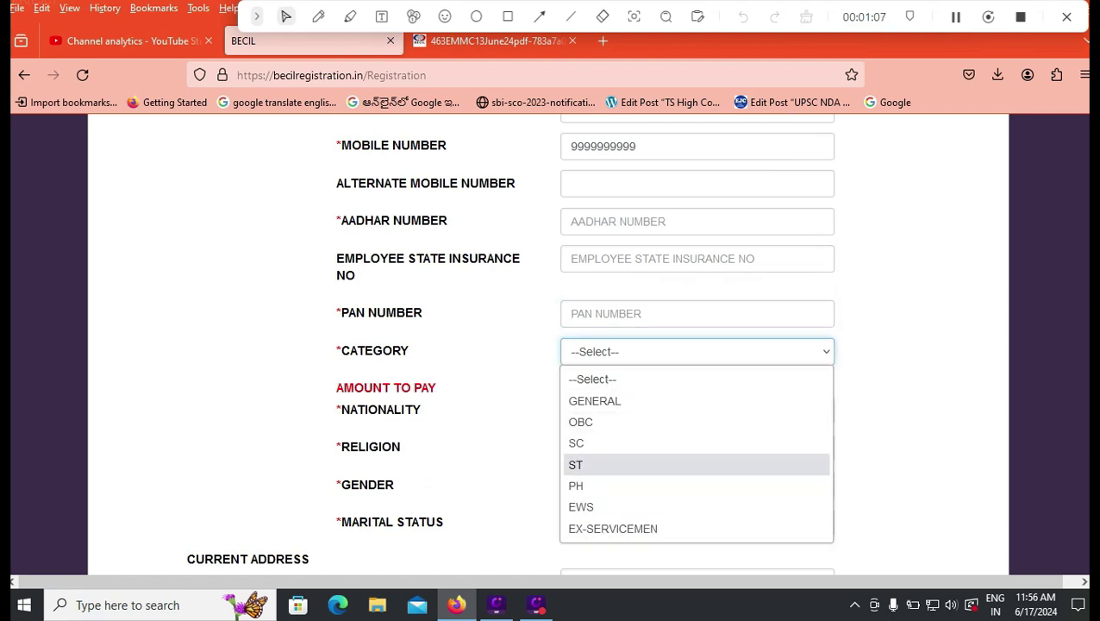
left_click(577, 443)
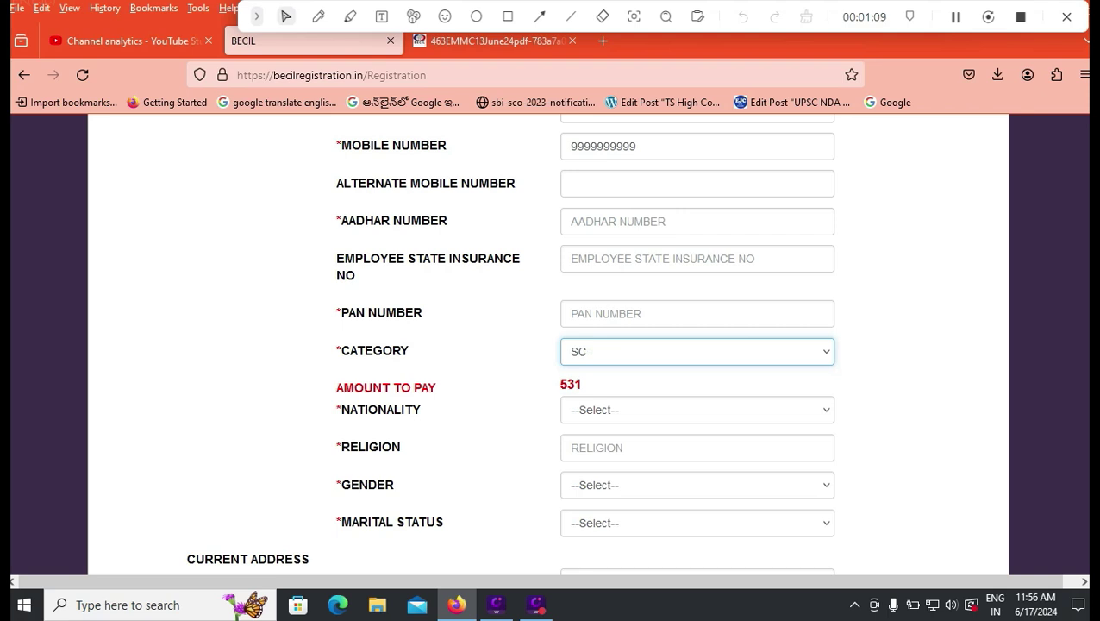
left_click(604, 351)
left_click(595, 400)
left_click(697, 410)
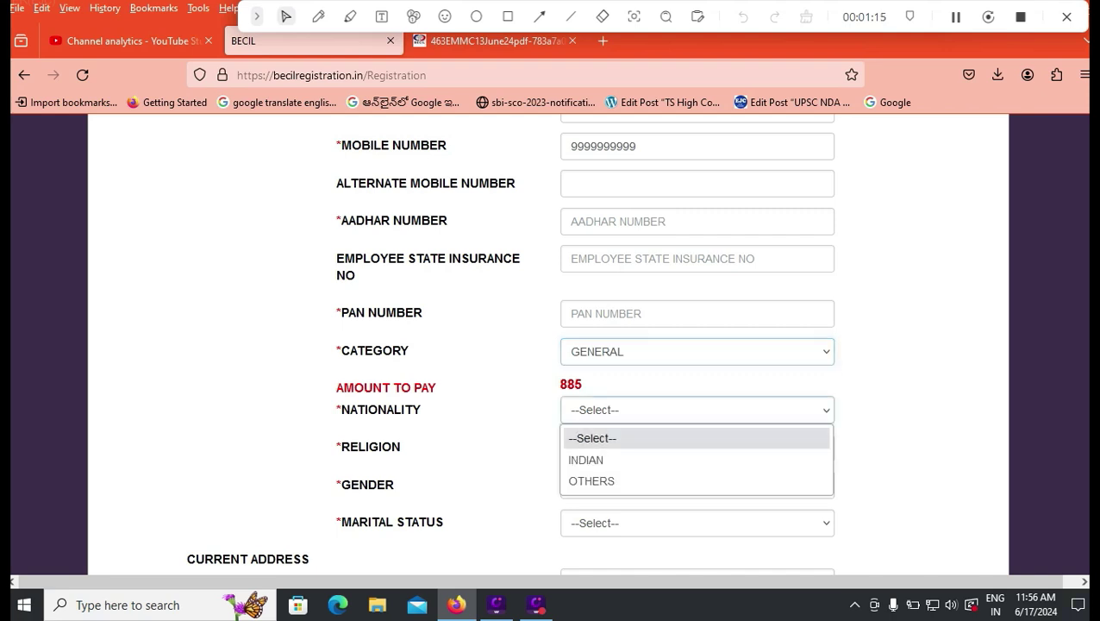
left_click(595, 458)
- Enter religion HINDU, and choose gender MALE and marital status UNMARRIED
left_click(595, 457)
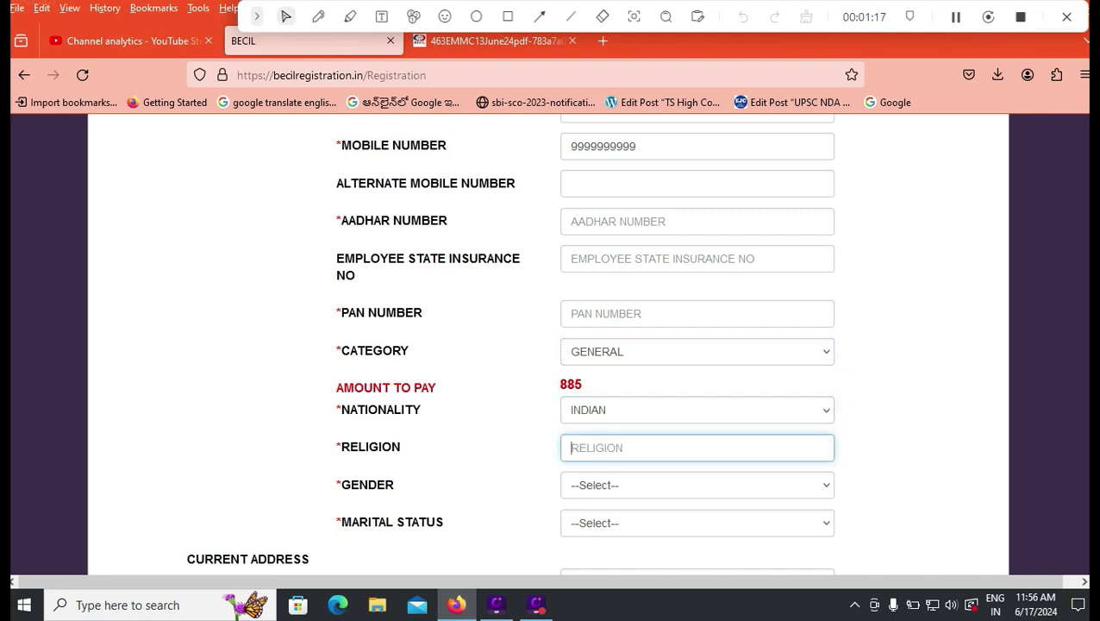
type("H")
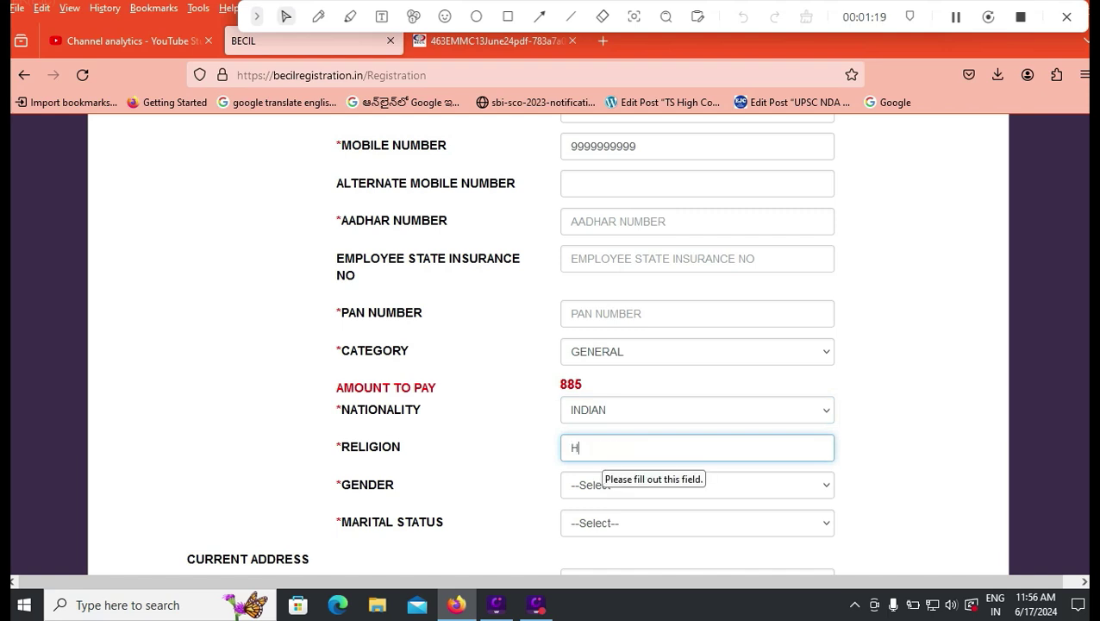
type("INDU")
left_click(605, 485)
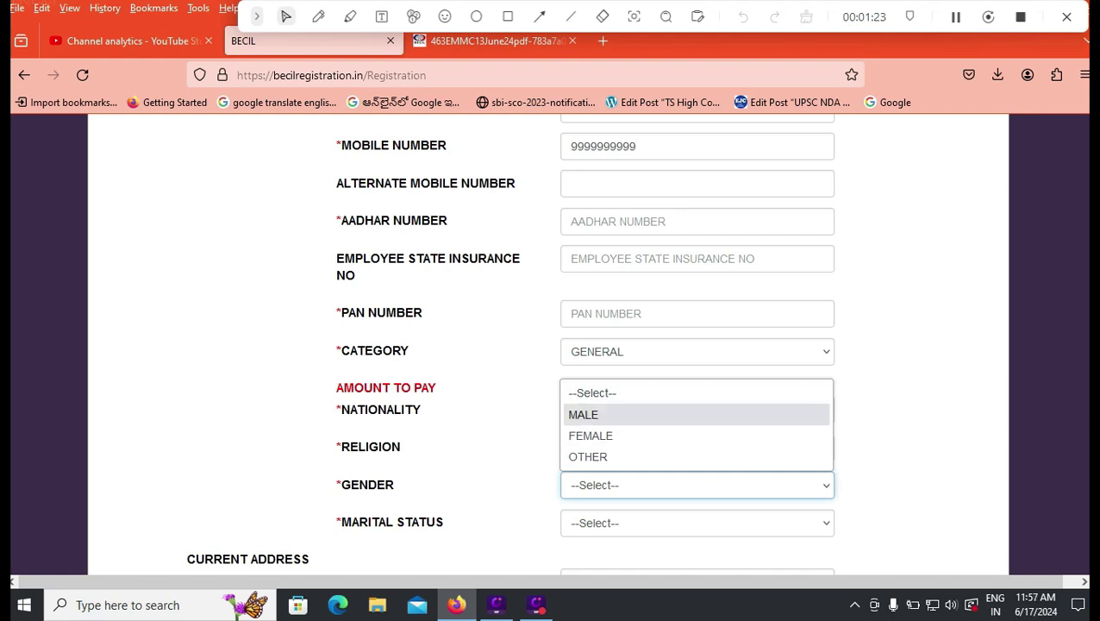
left_click(589, 415)
scroll(552, 345, "down", 2)
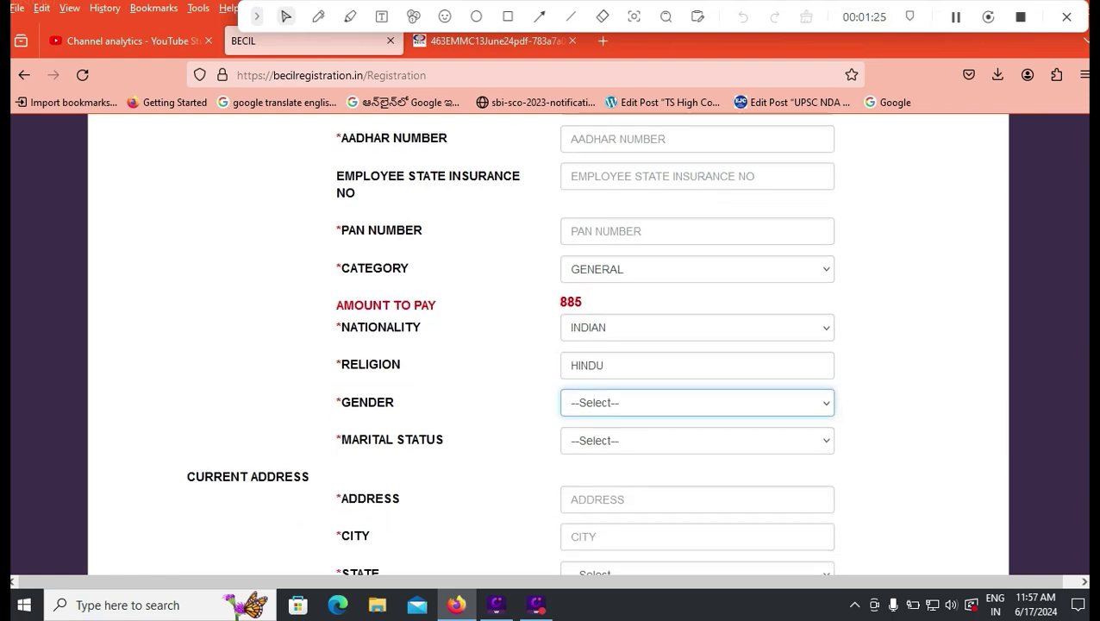
key("alt+Down")
key("Down")
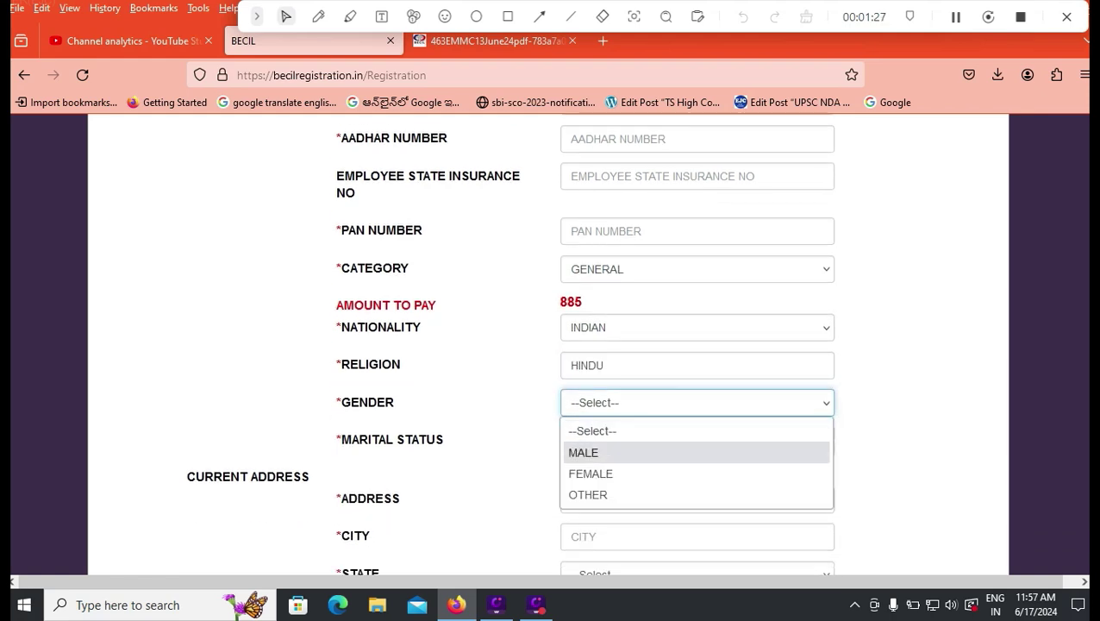
key("Return")
key("Tab")
key("alt+Down")
key("Down")
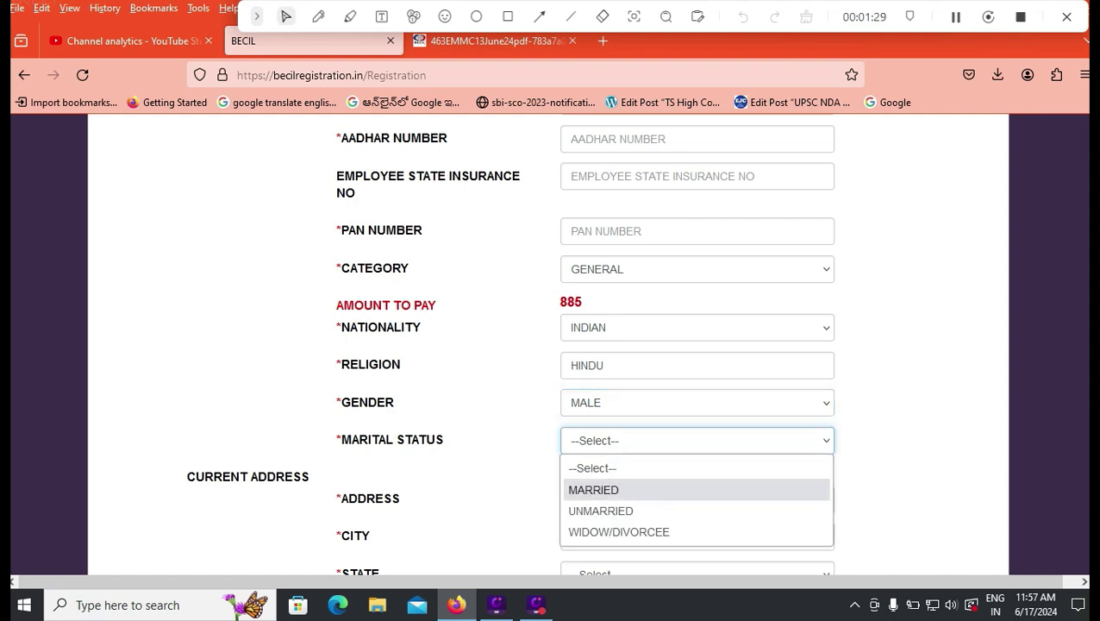
key("Down")
key("Return")
- Fill in the current address with state ANDHRA PRADESH and its PIN code
scroll(621, 358, "down", 3)
key("Tab")
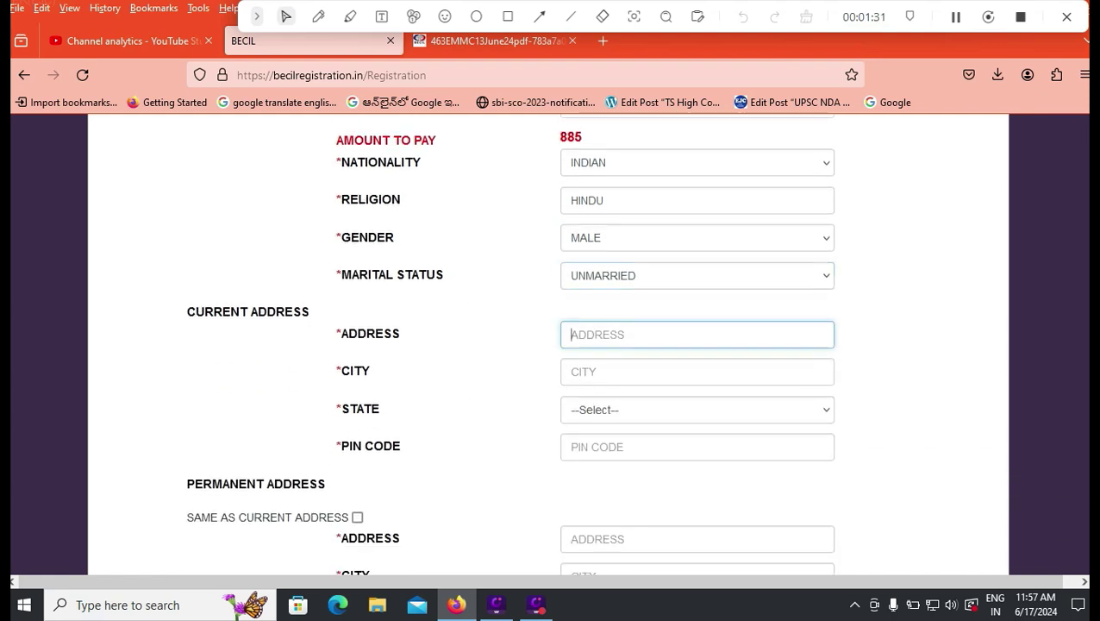
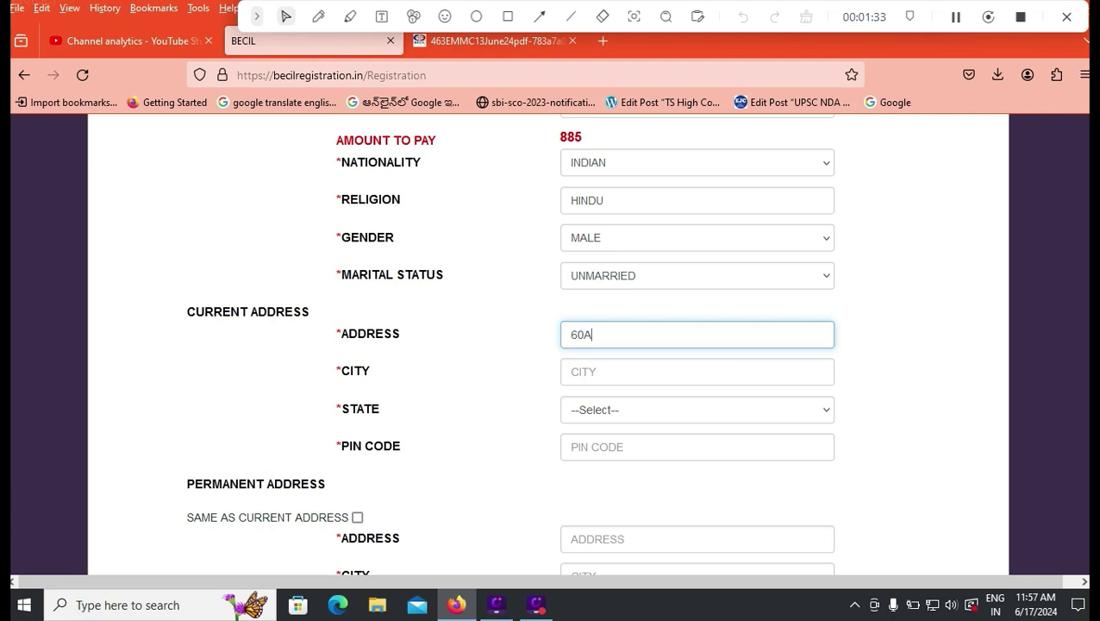
key("Tab")
key("Tab")
key("alt+Down")
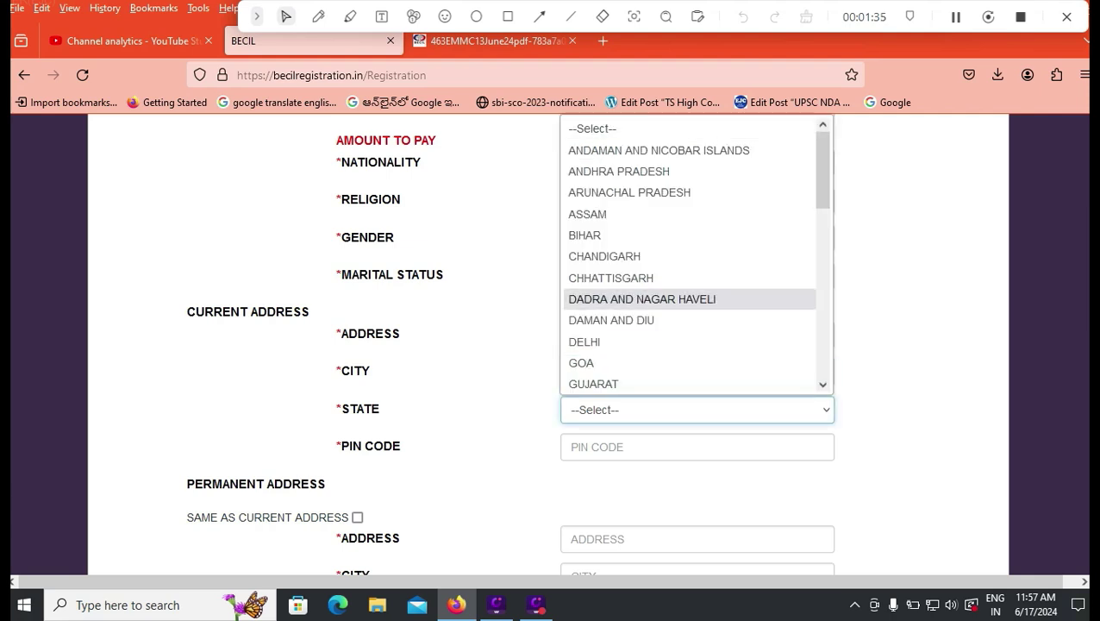
key("Down")
key("Down")
key("Return")
key("Tab")
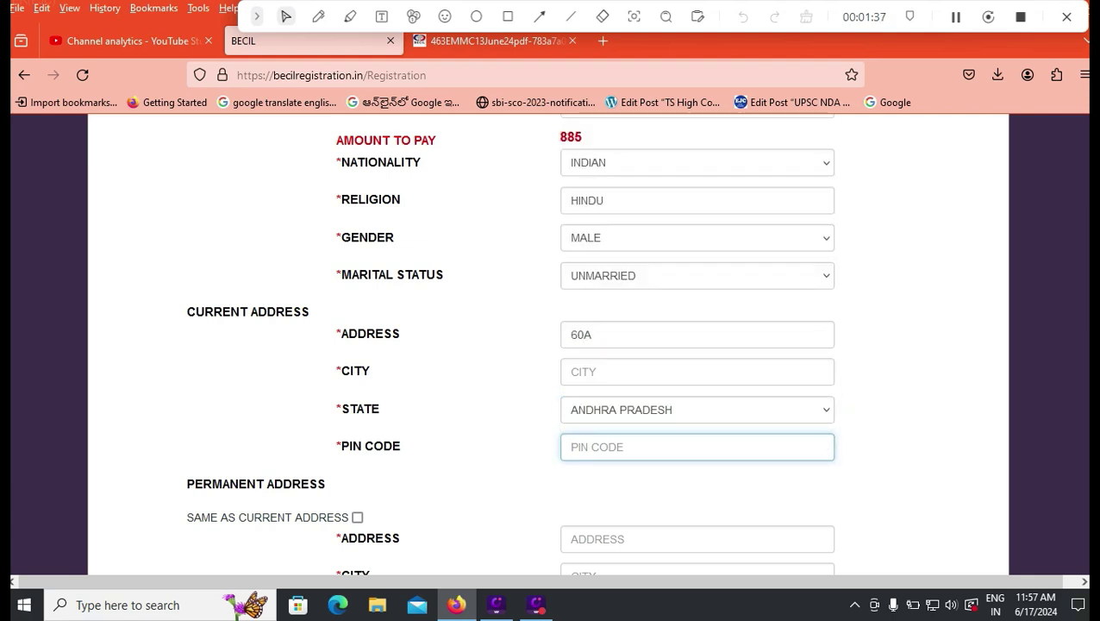
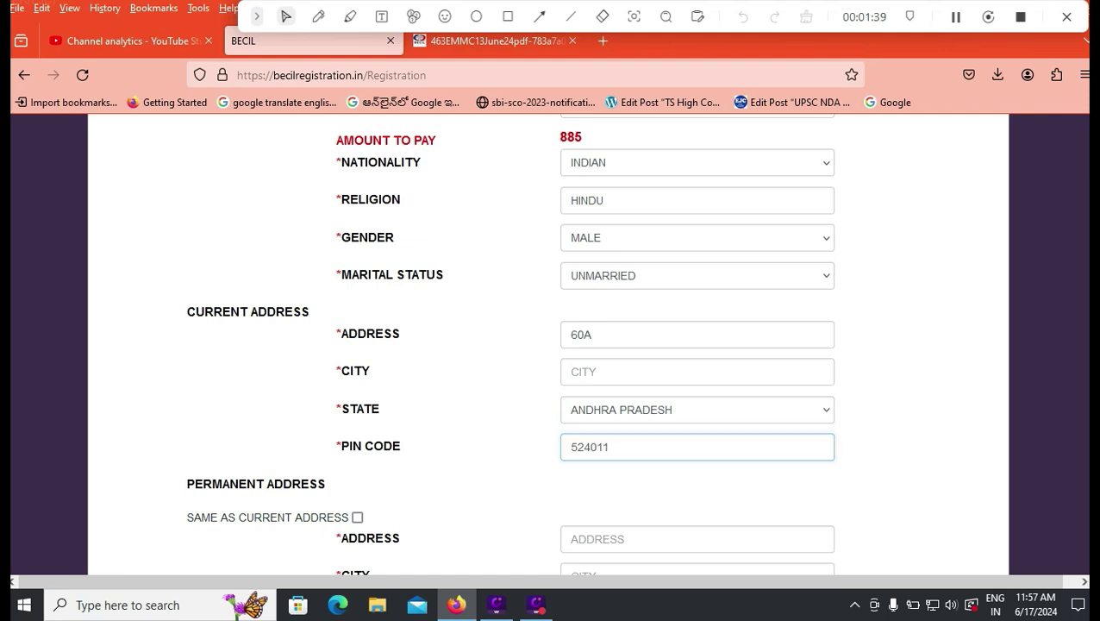
- Tick SAME AS CURRENT ADDRESS for the permanent address
key("Tab")
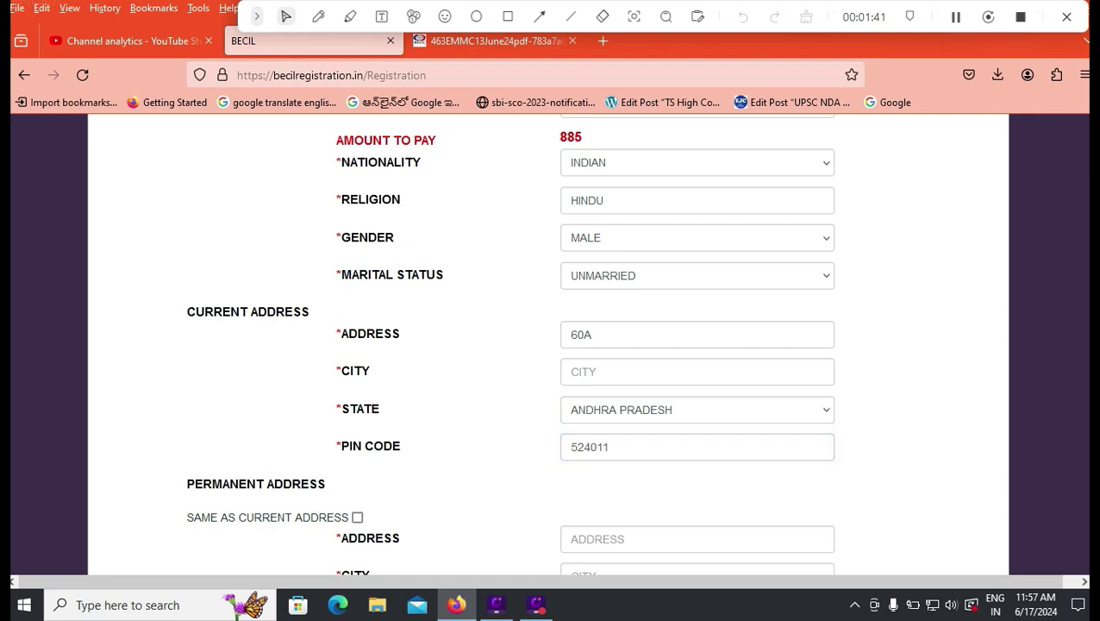
key("space")
scroll(548, 345, "down", 2)
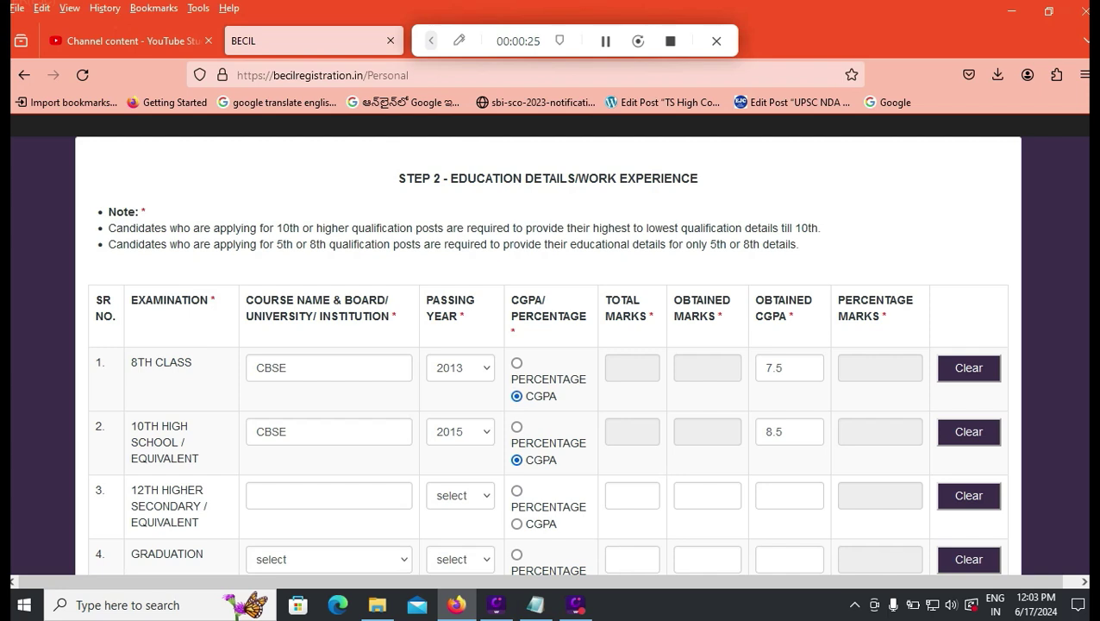
- Mark 8th class as PERCENTAGE with 600 total and 480 obtained marks, giving 80.00
left_click(516, 363)
left_click(632, 367)
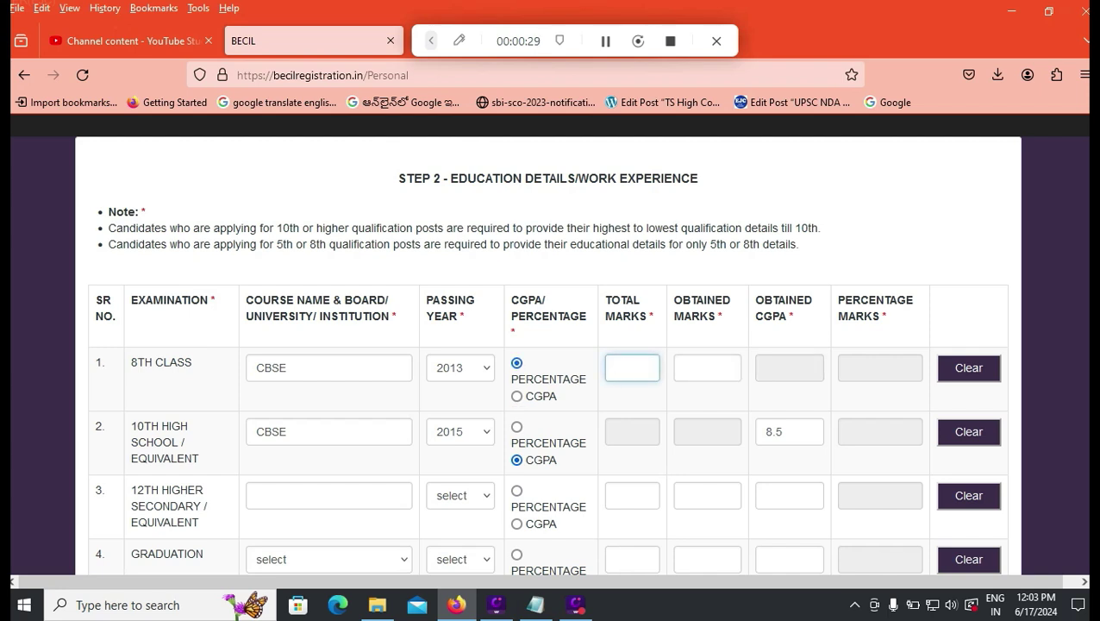
type("60")
key("BackSpace")
key("BackSpace")
type("600")
left_click(707, 367)
type("48")
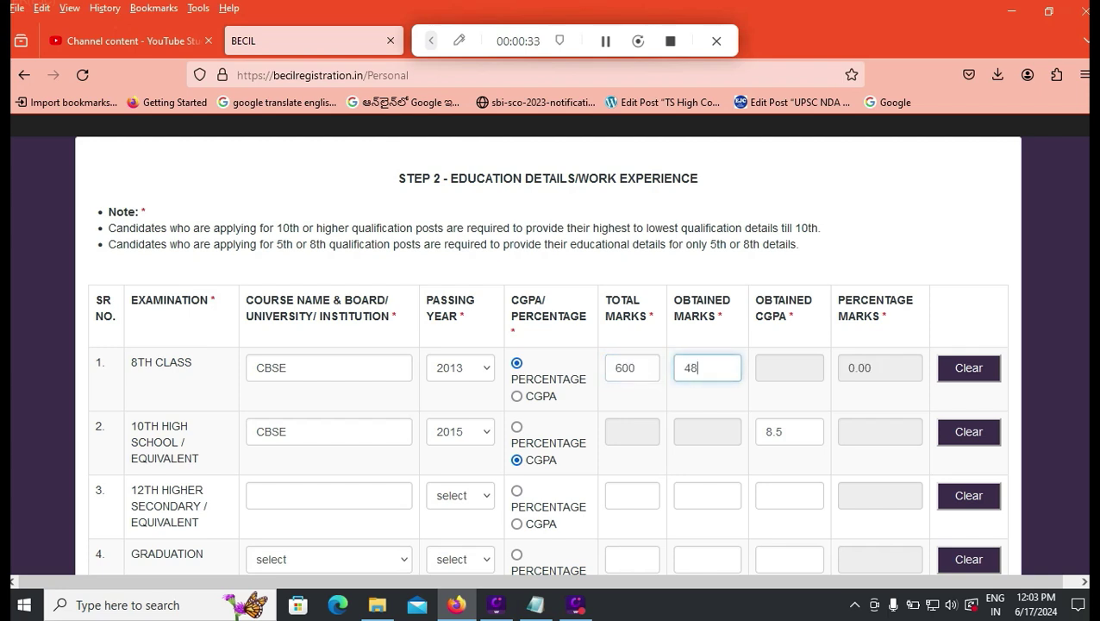
type("0")
key("Tab")
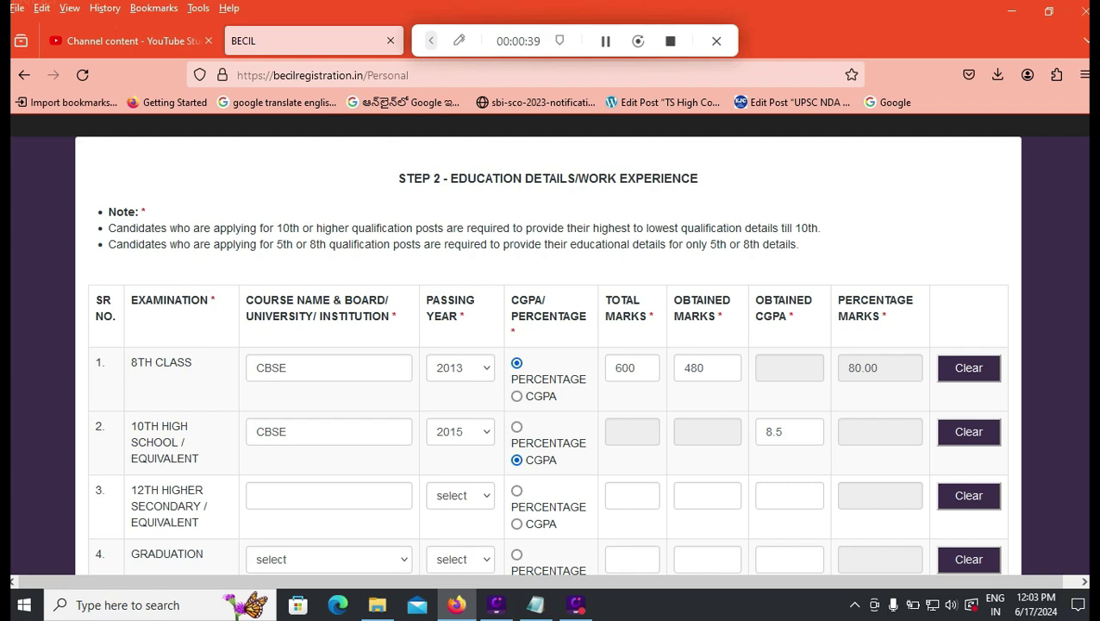
scroll(548, 345, "down", 3)
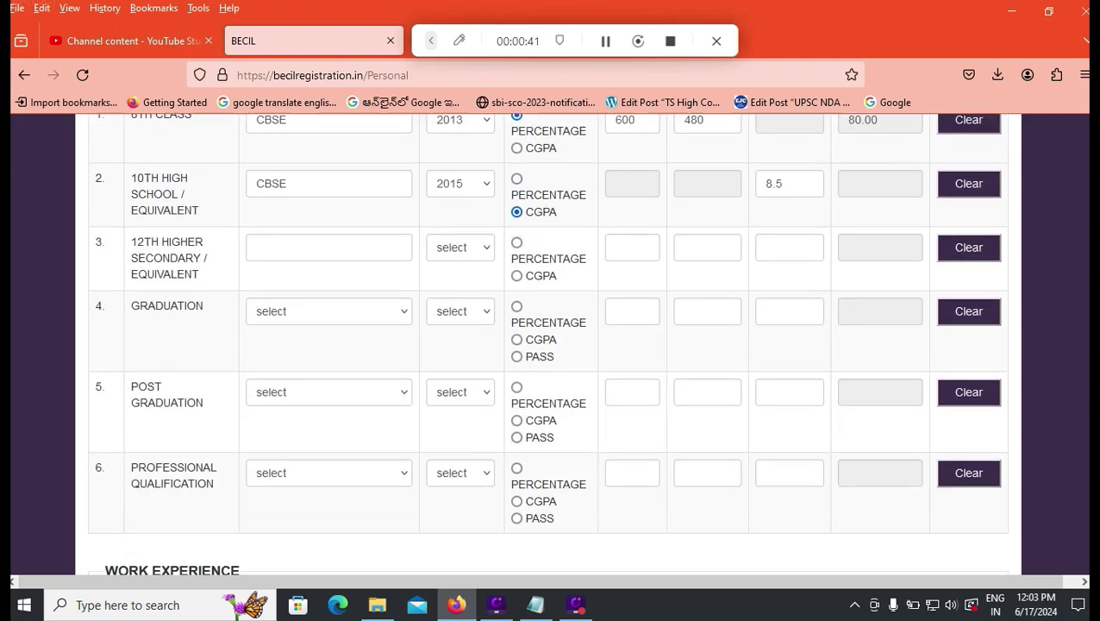
scroll(549, 345, "down", 1)
scroll(549, 345, "down", 1)
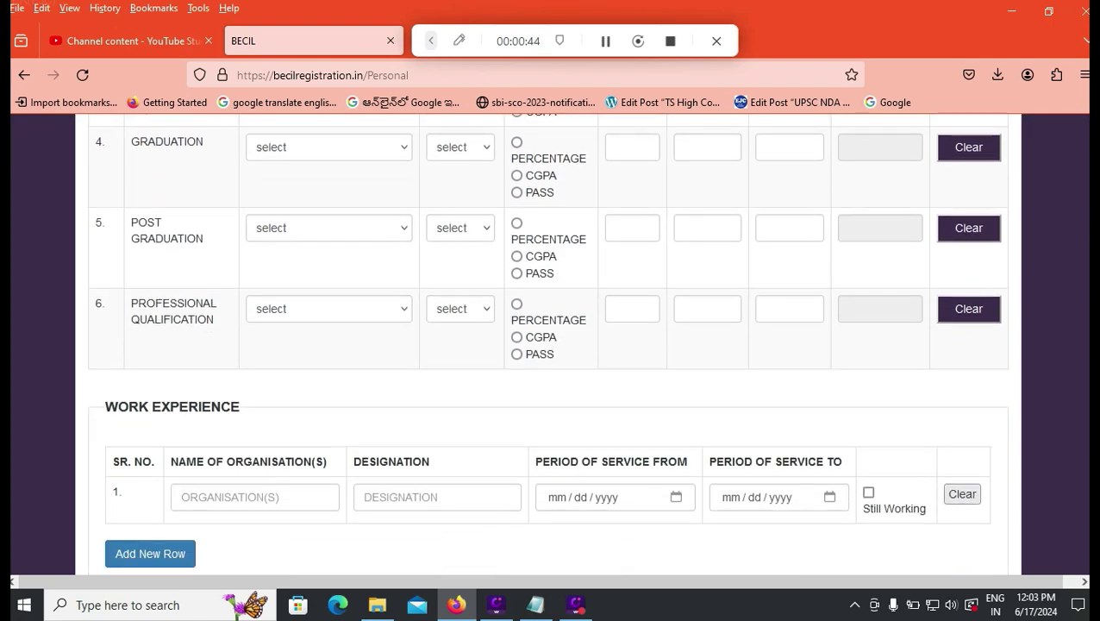
scroll(548, 345, "down", 1)
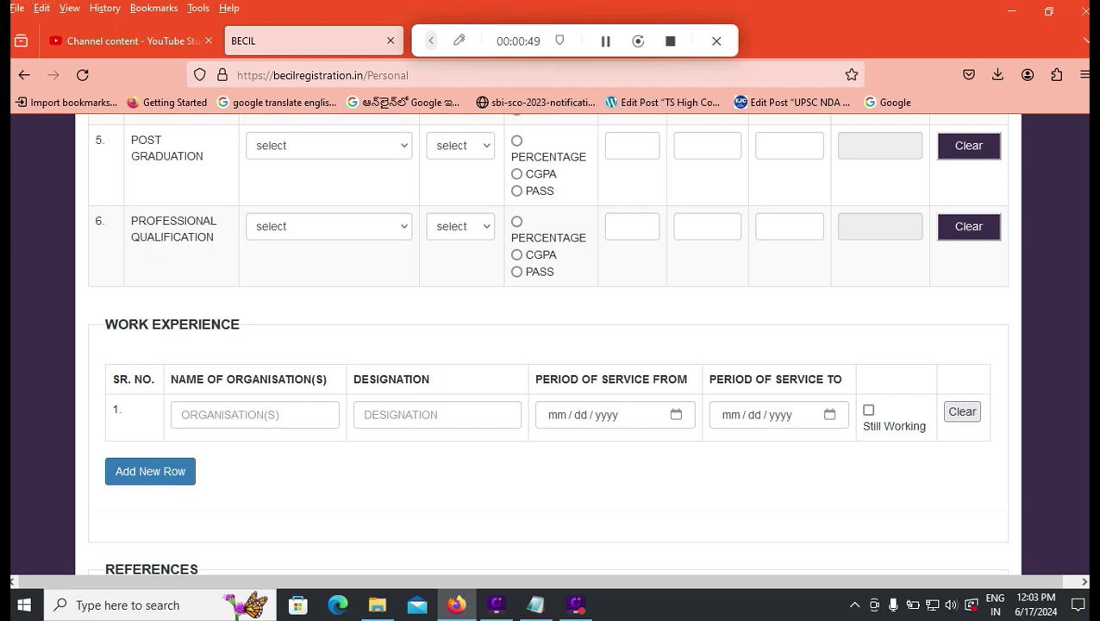
scroll(548, 344, "down", 1)
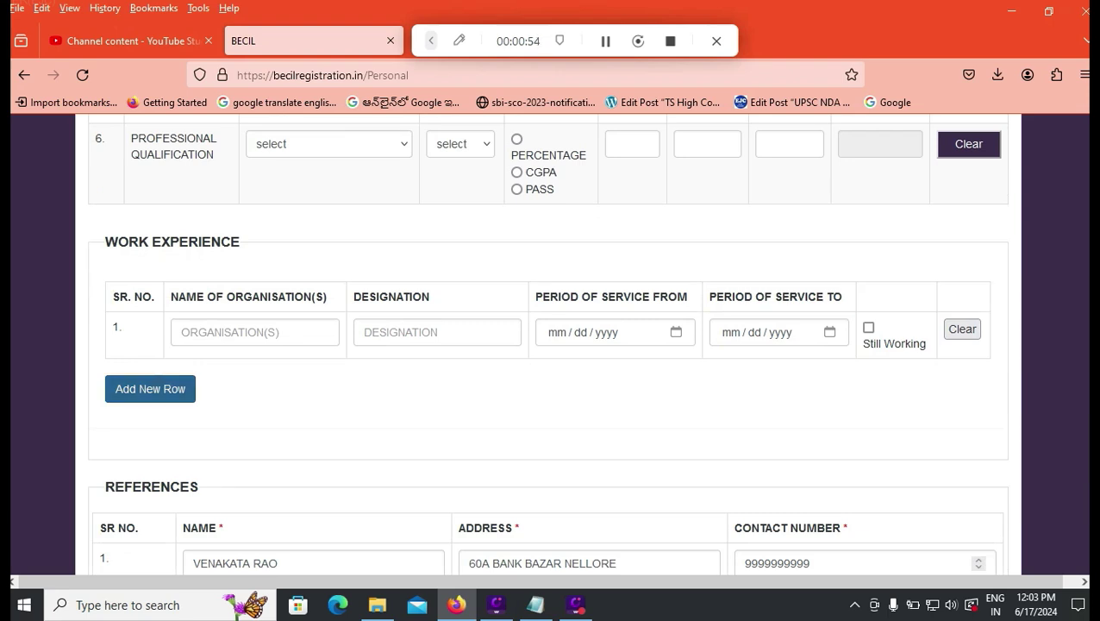
scroll(548, 345, "down", 2)
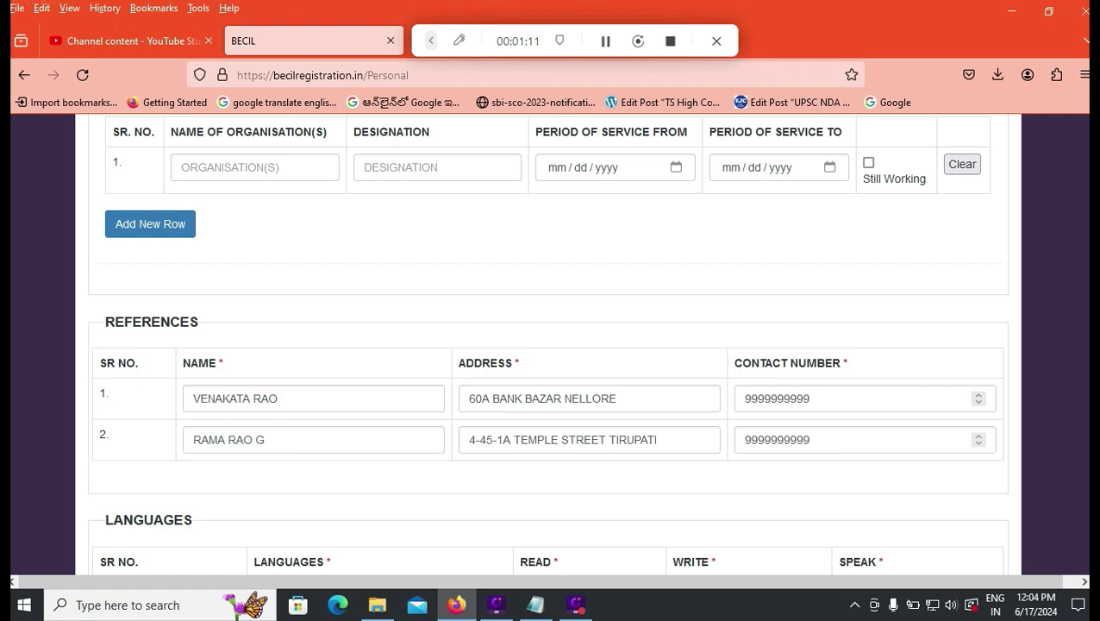
- Scroll through the References and Languages sections to review the Hindi, English and Telugu entries
scroll(547, 345, "down", 3)
scroll(546, 345, "down", 3)
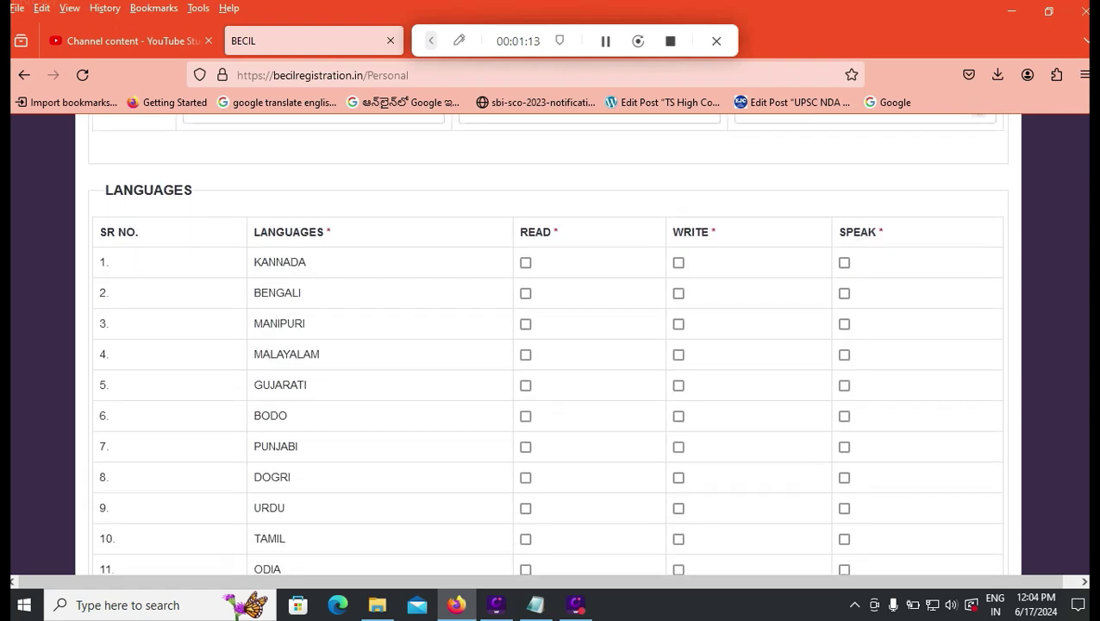
scroll(547, 345, "down", 3)
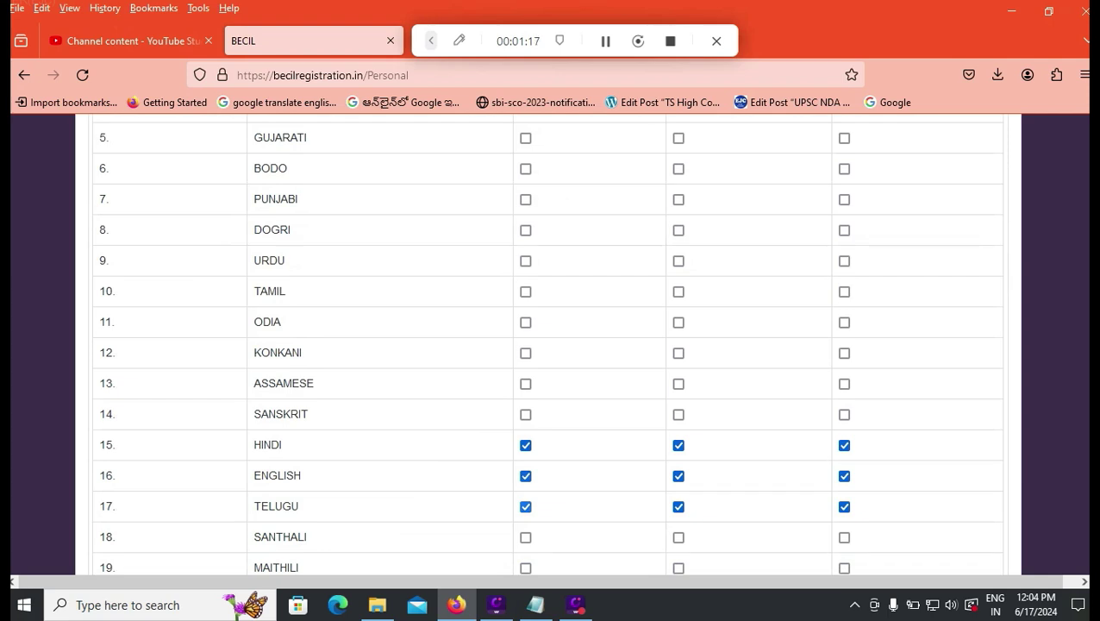
scroll(547, 344, "up", 3)
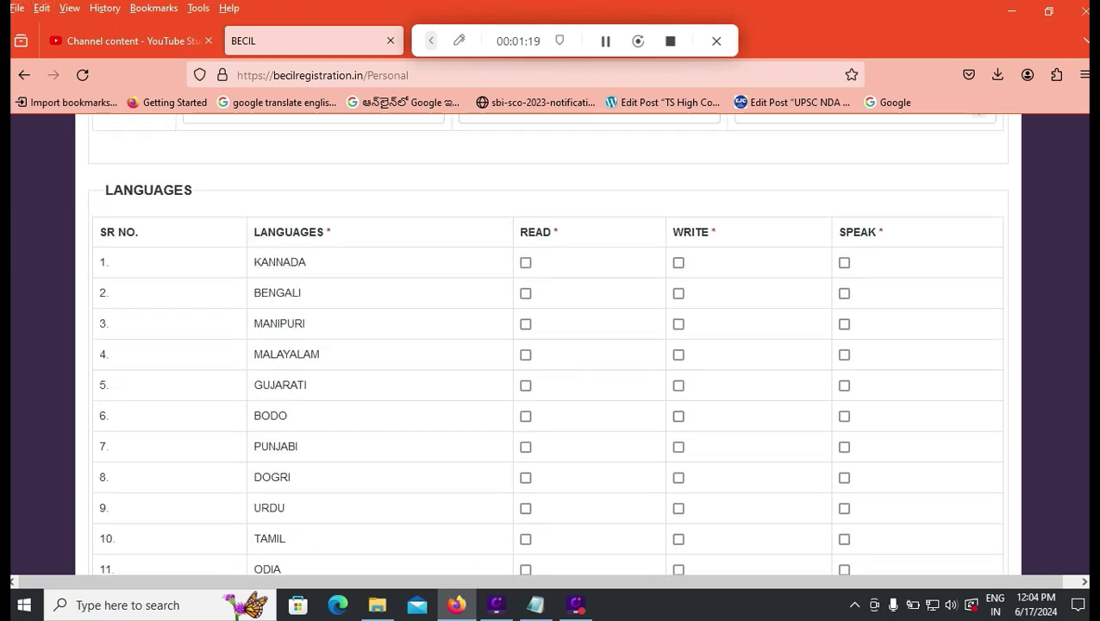
scroll(547, 345, "down", 5)
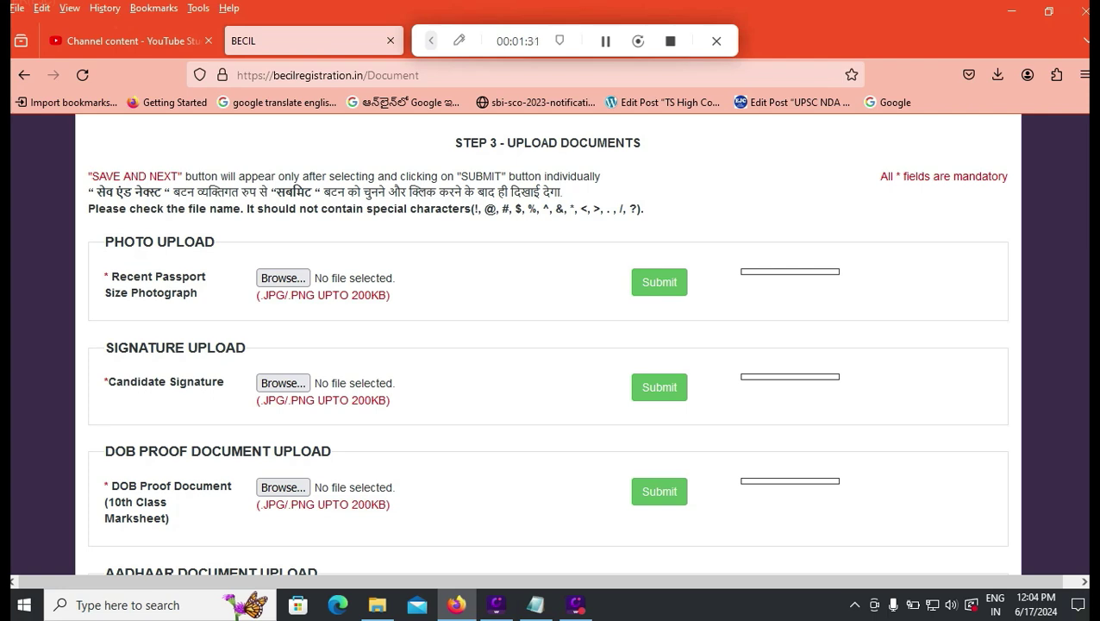
scroll(548, 345, "down", 2)
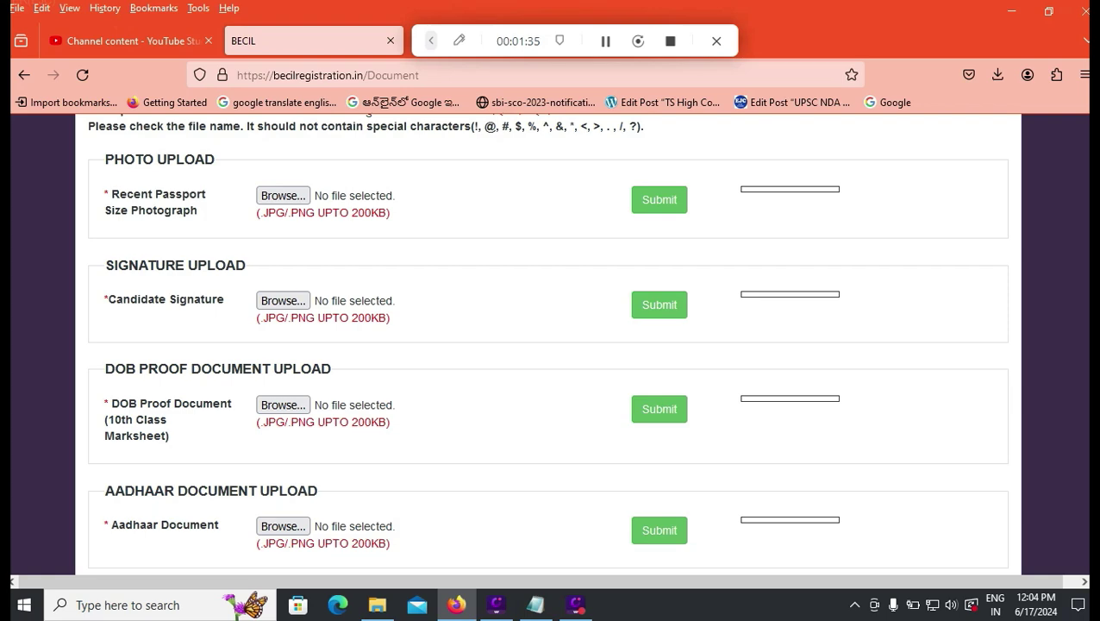
scroll(549, 345, "down", 2)
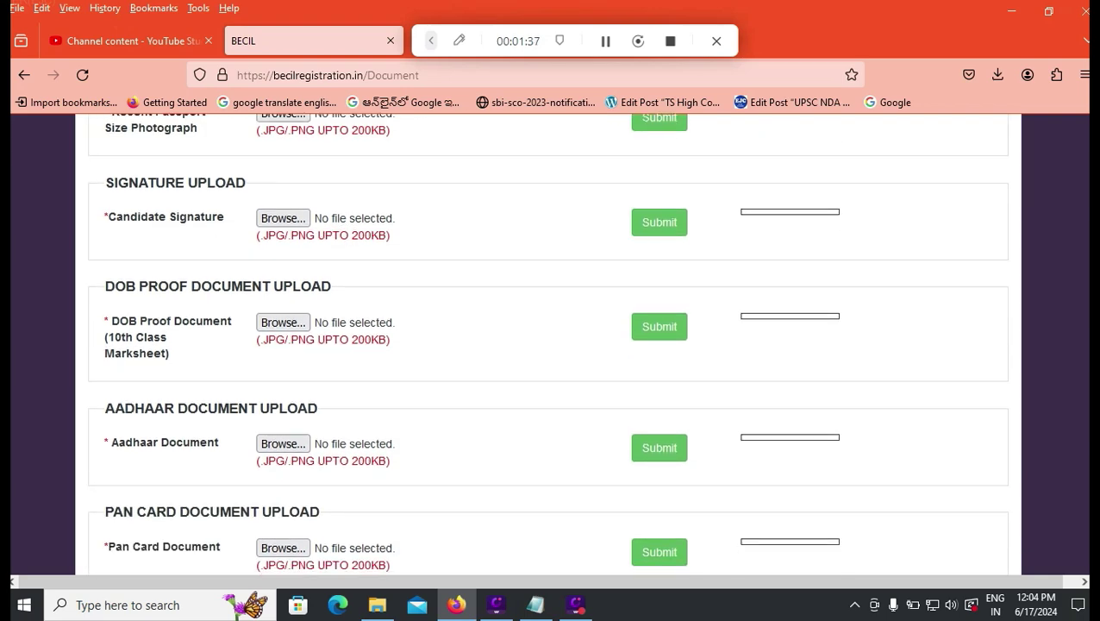
scroll(548, 345, "down", 4)
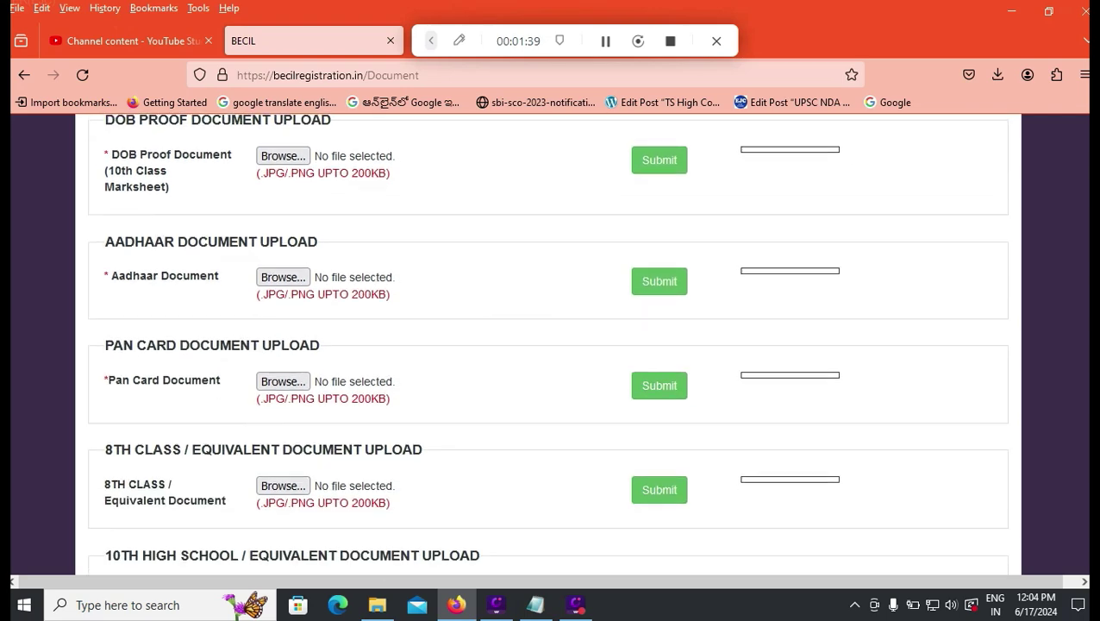
scroll(549, 345, "down", 4)
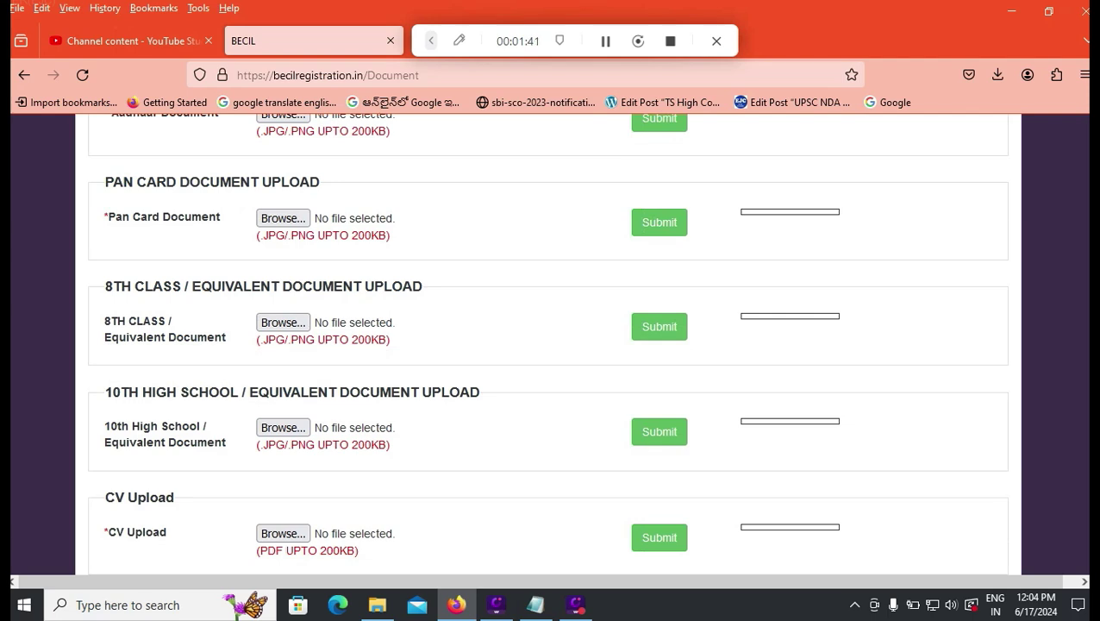
scroll(548, 345, "down", 2)
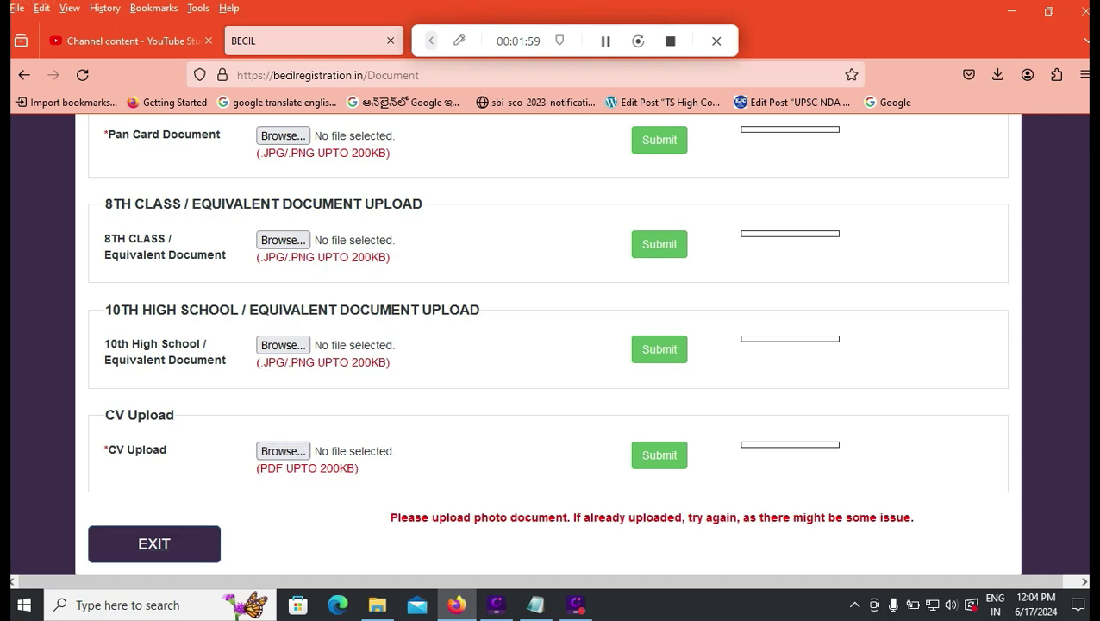
scroll(283, 448, "down", 1)
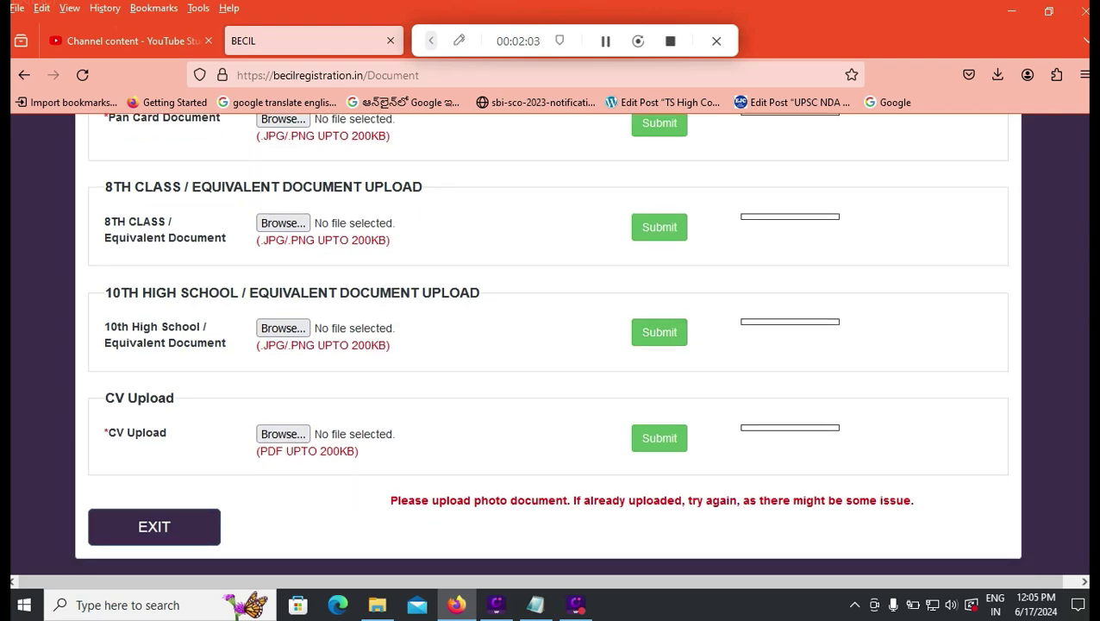
scroll(660, 336, "up", 5)
- Scroll through the uploaded photo, signature and document previews down to SAVE & NEXT
scroll(548, 345, "up", 3)
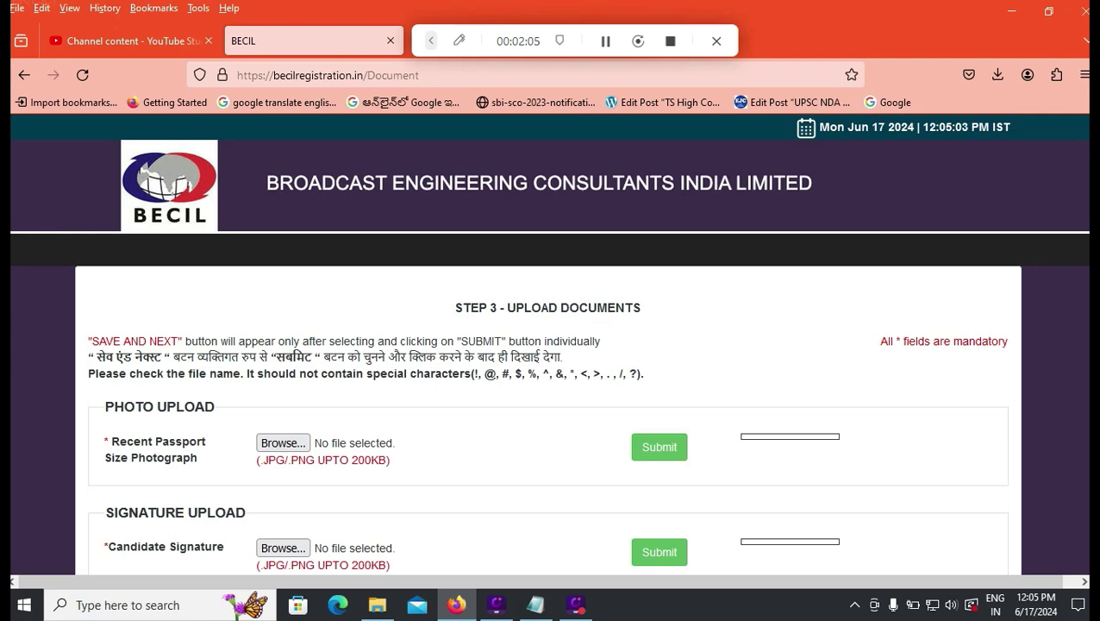
scroll(548, 345, "down", 2)
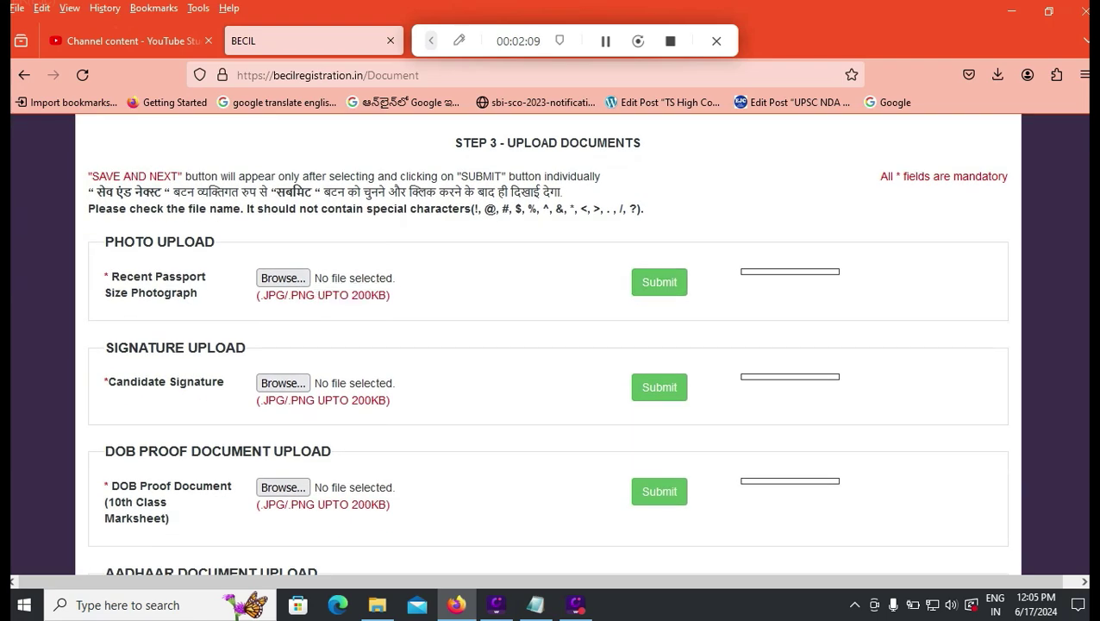
scroll(548, 345, "down", 3)
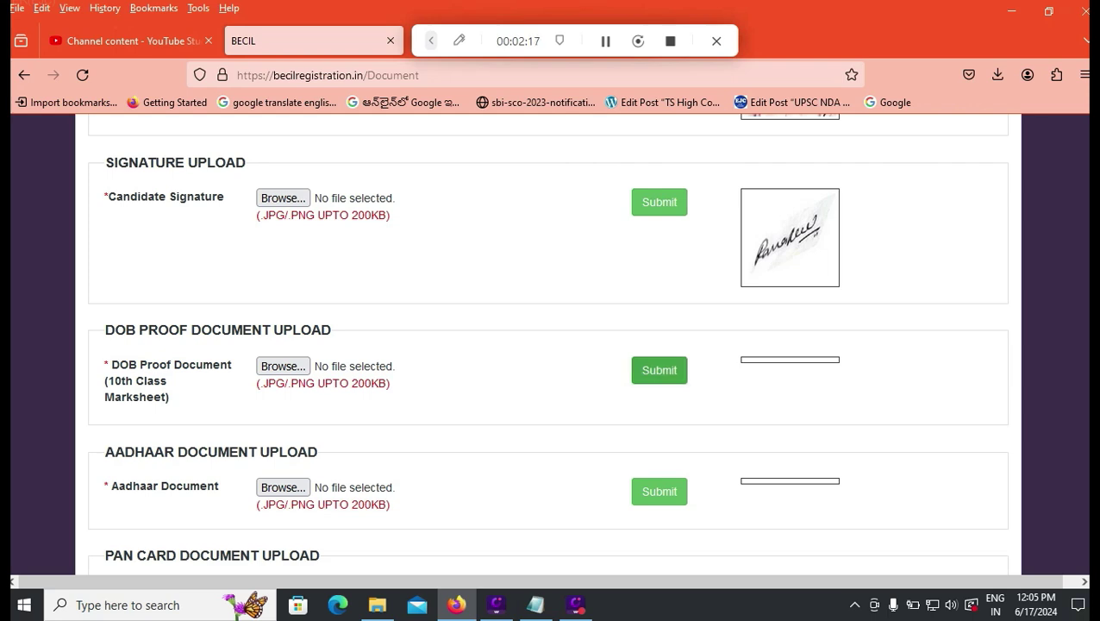
scroll(660, 369, "down", 5)
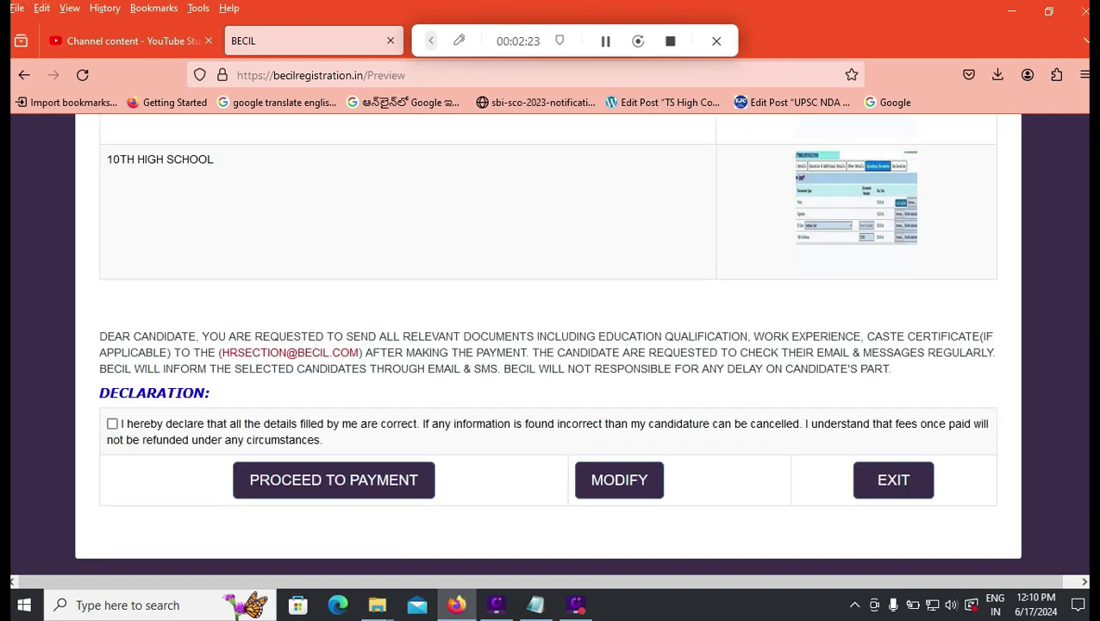
- Accept the declaration and the information confirmation, then confirm paying the ₹885 fee
left_click(112, 423)
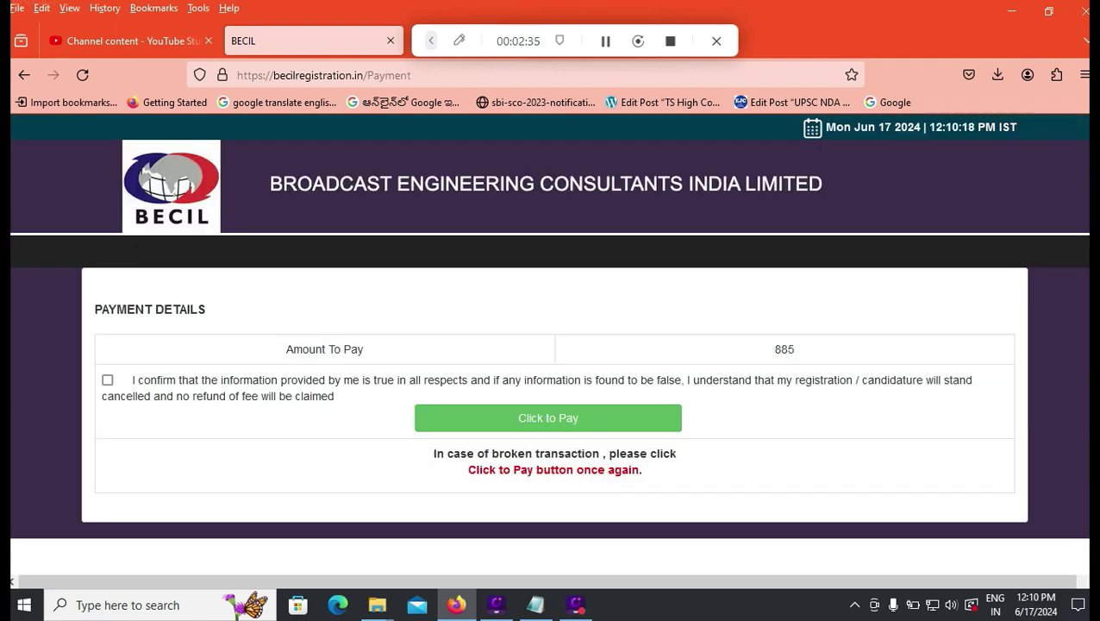
left_click(108, 380)
left_click(549, 417)
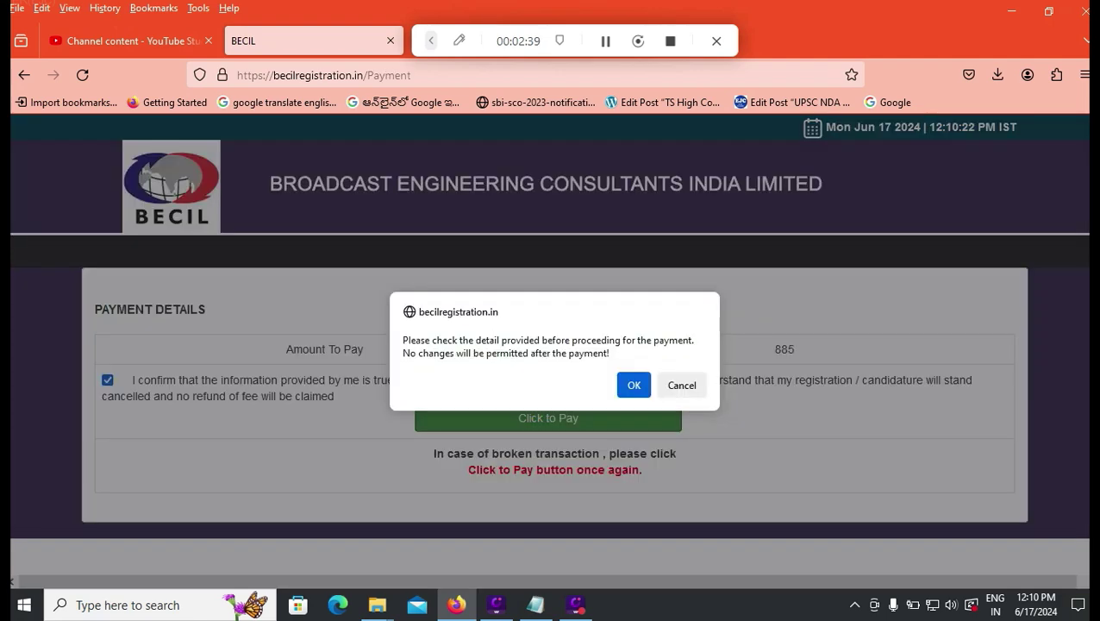
left_click(633, 385)
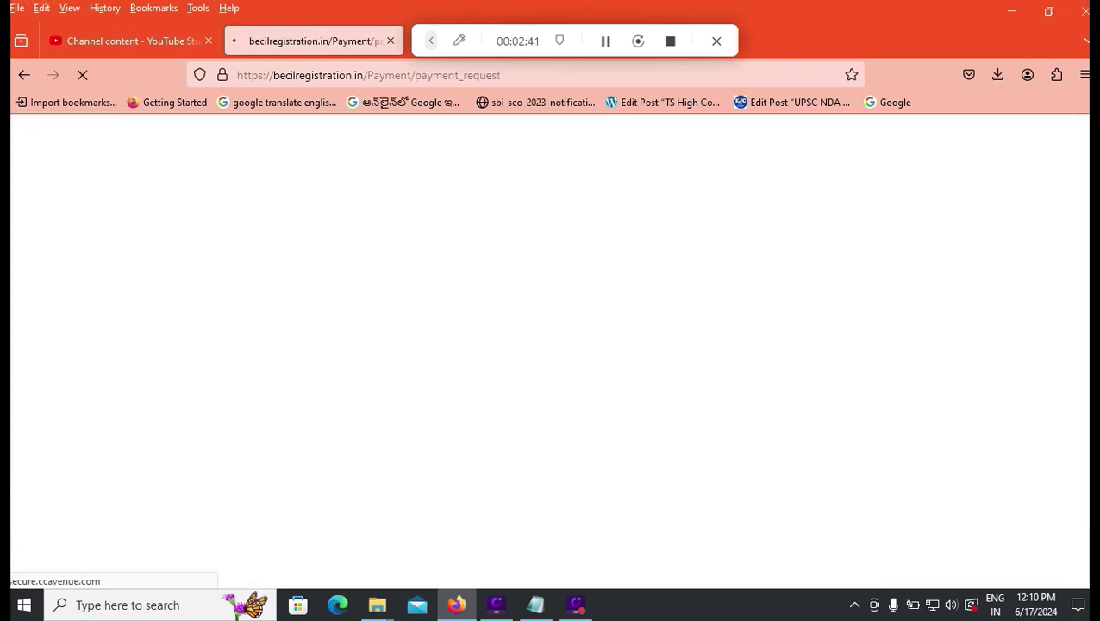